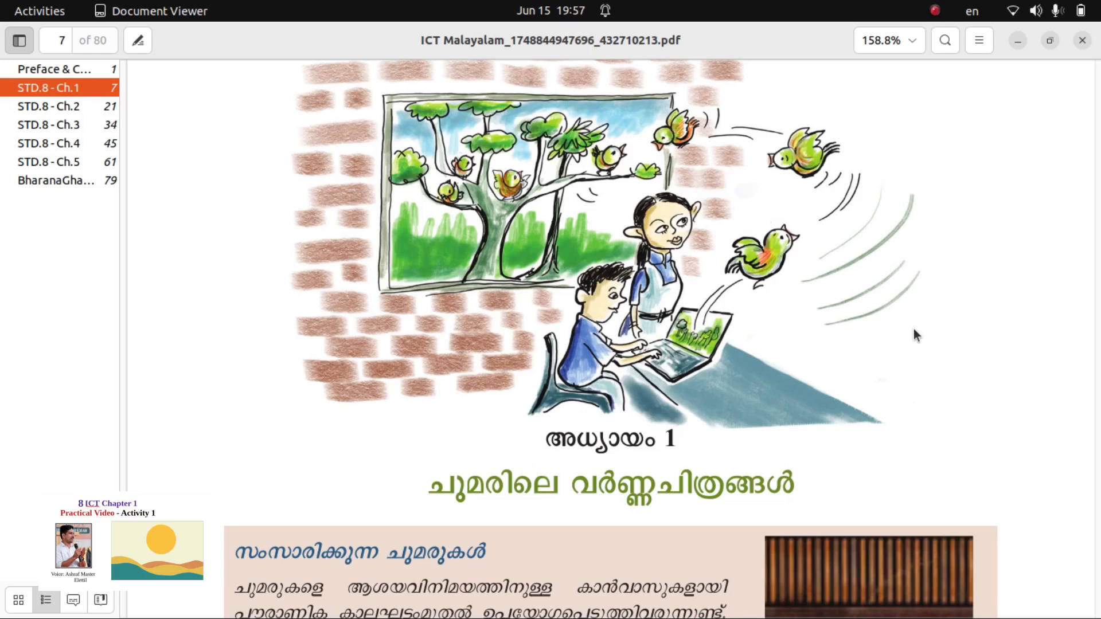
# Step: Minimise the textbook PDF, search the installed applications for KRITA and launch Krita
pyautogui.click(1018, 40)
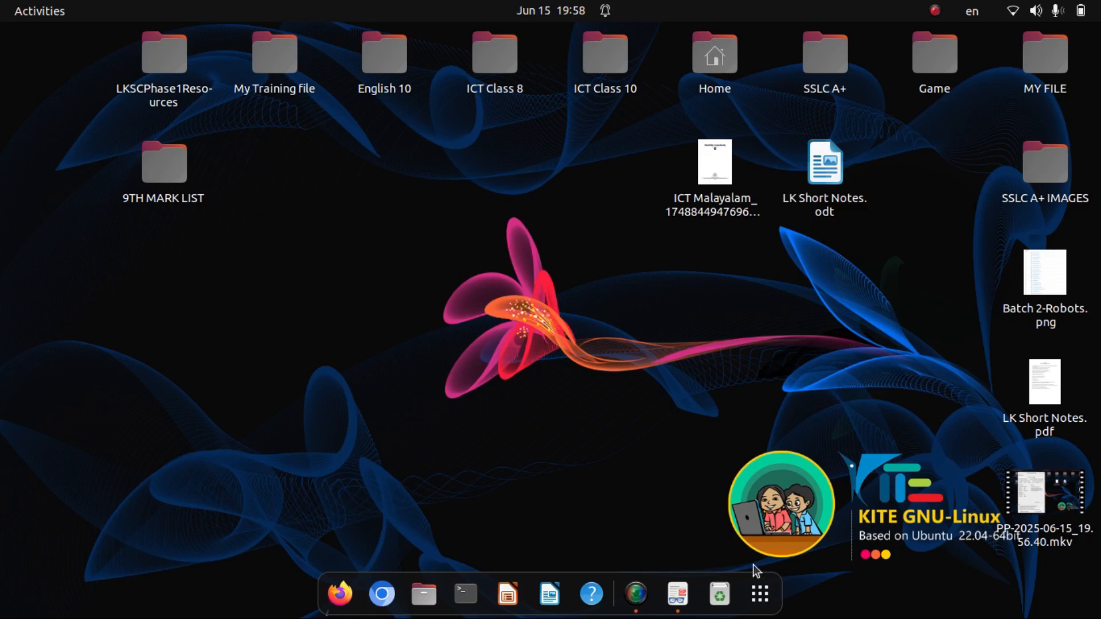
pyautogui.click(760, 596)
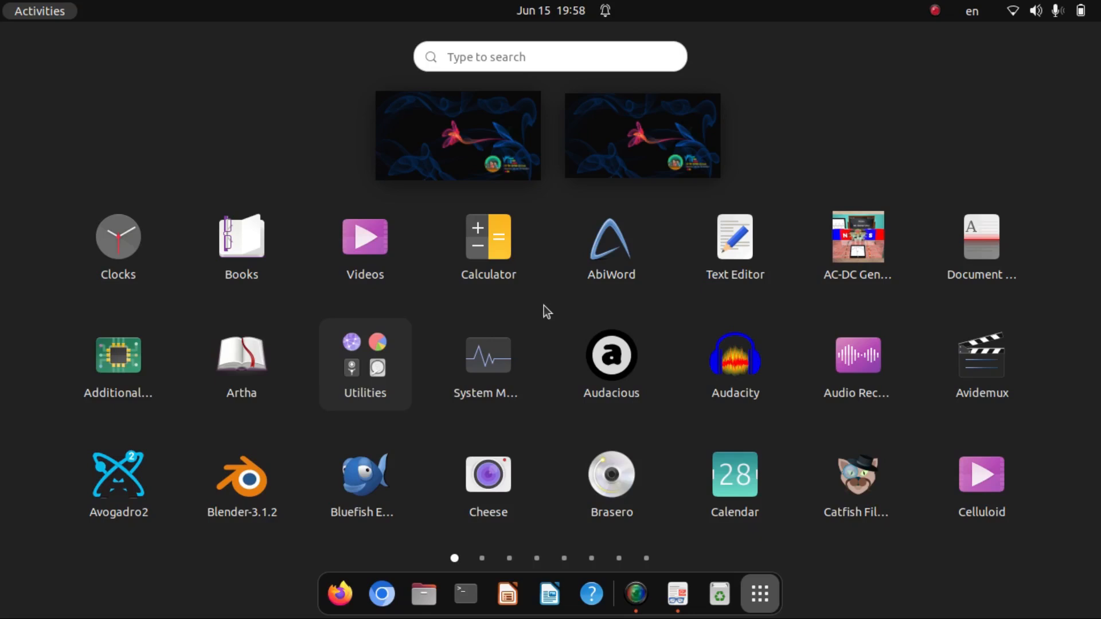
pyautogui.scroll(-2, 544, 305)
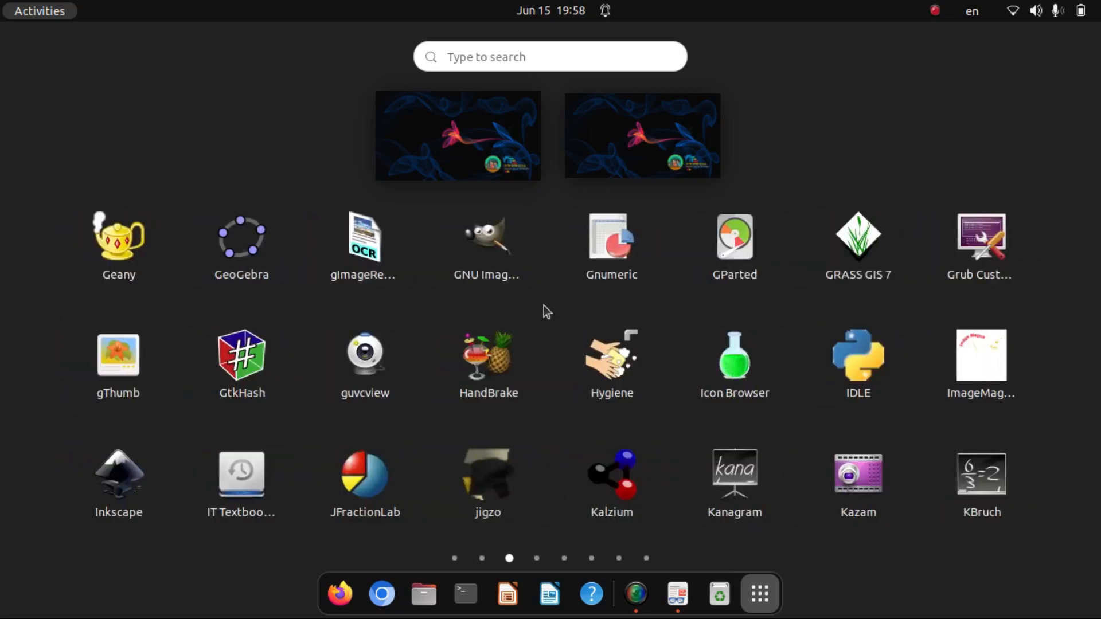
pyautogui.scroll(2, 543, 311)
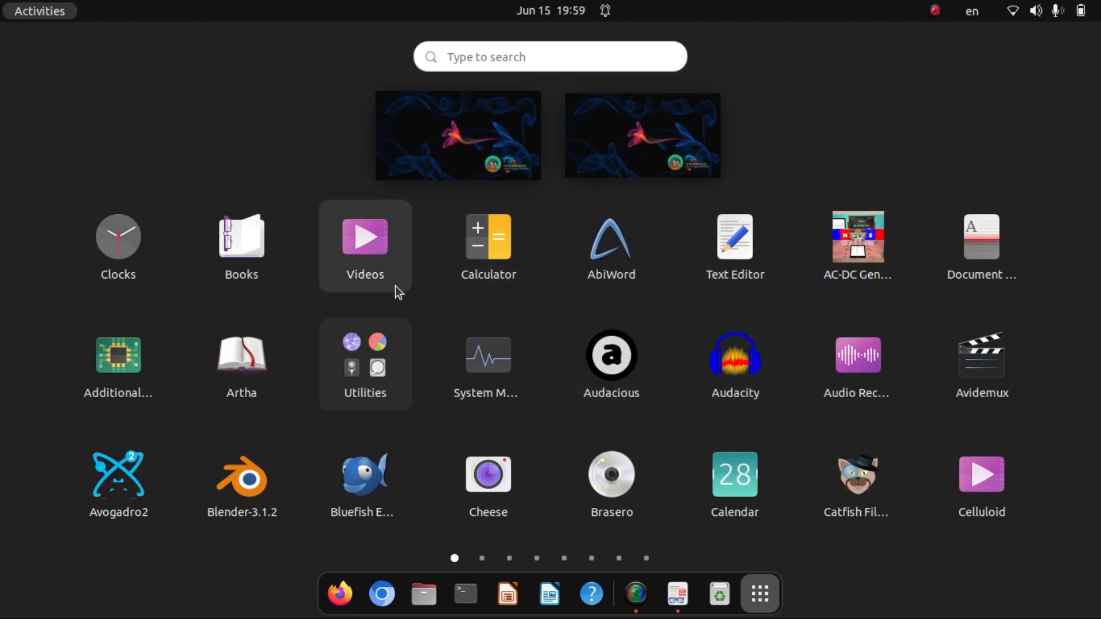
pyautogui.scroll(-1, 582, 309)
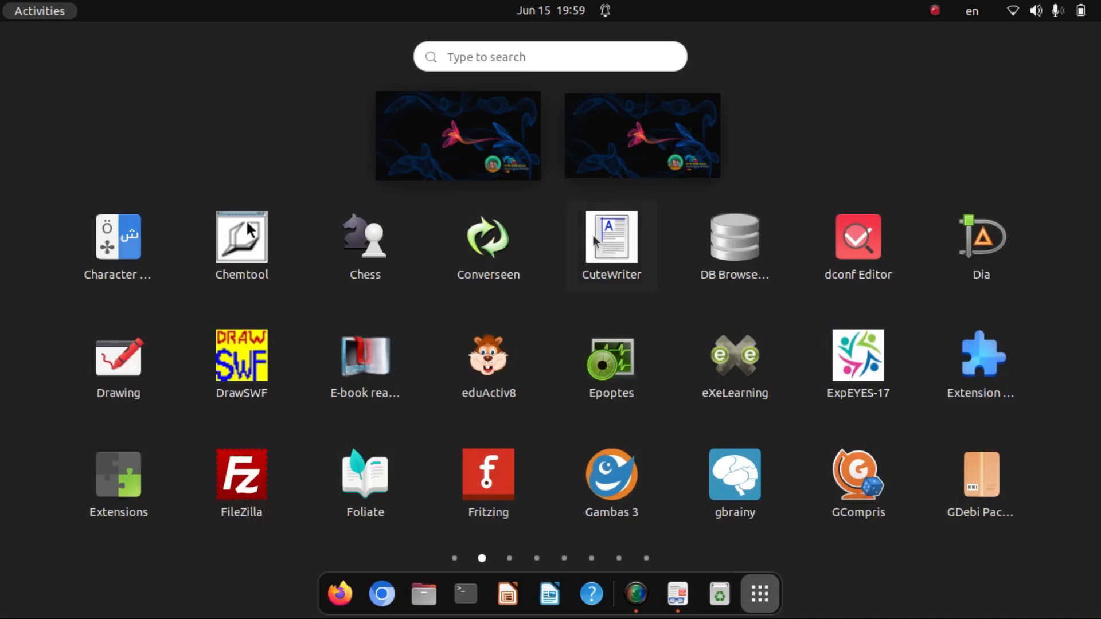
pyautogui.scroll(1, 560, 322)
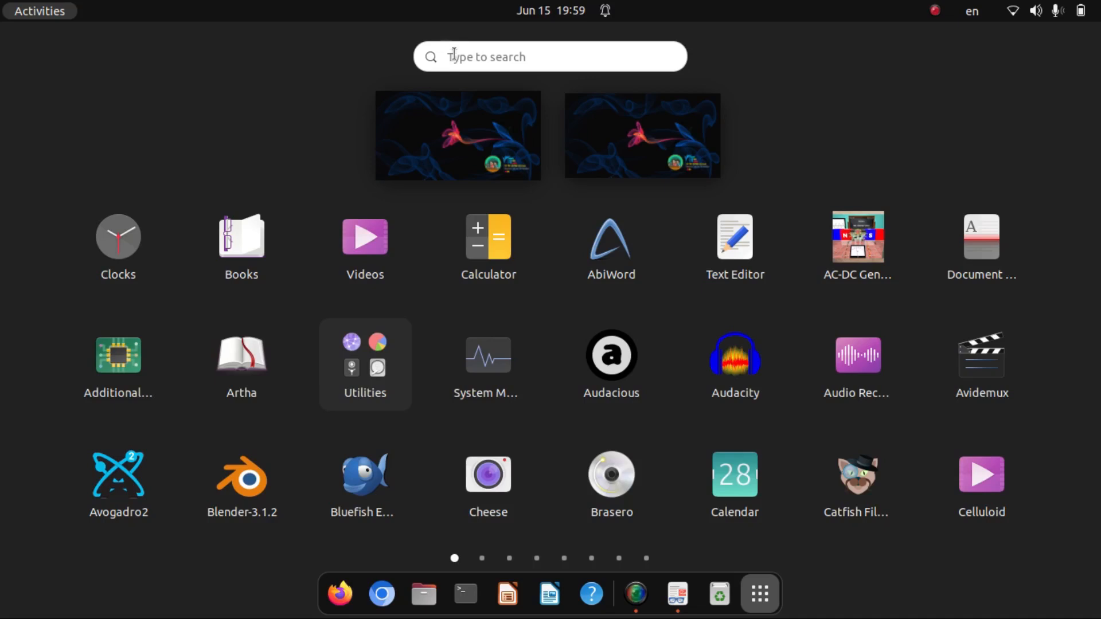
pyautogui.click(520, 56)
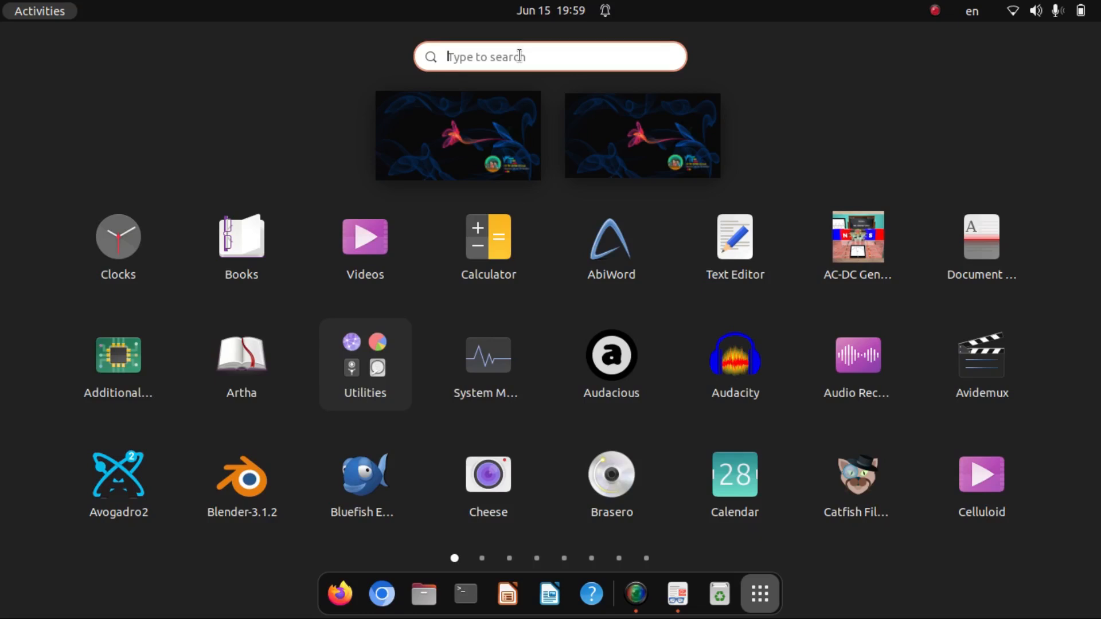
pyautogui.write('KRIT')
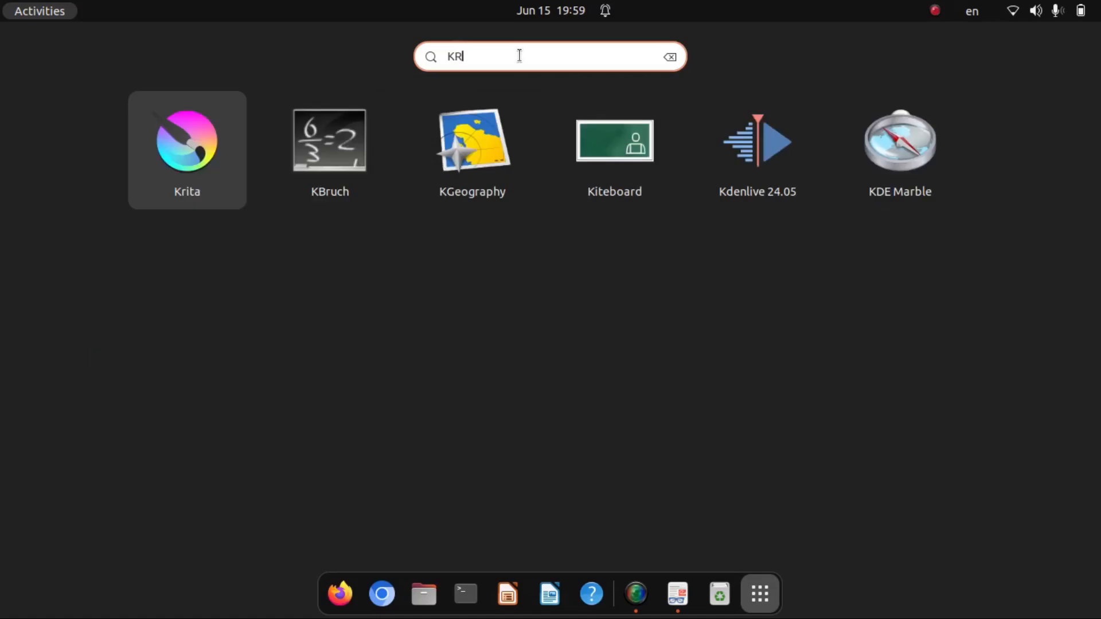
pyautogui.write('A')
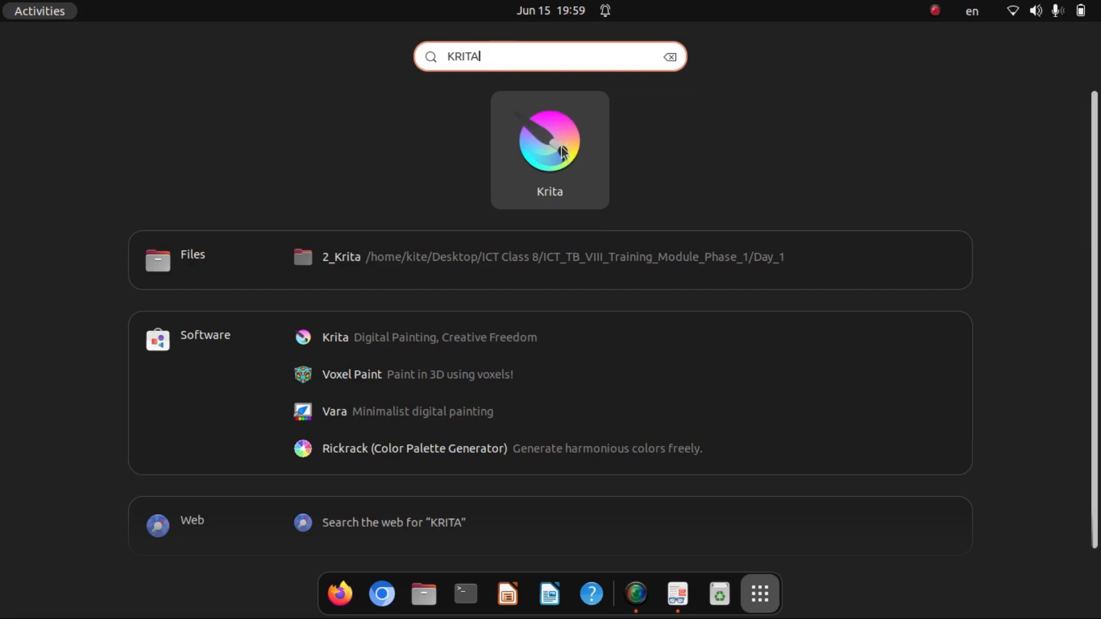
pyautogui.click(555, 148)
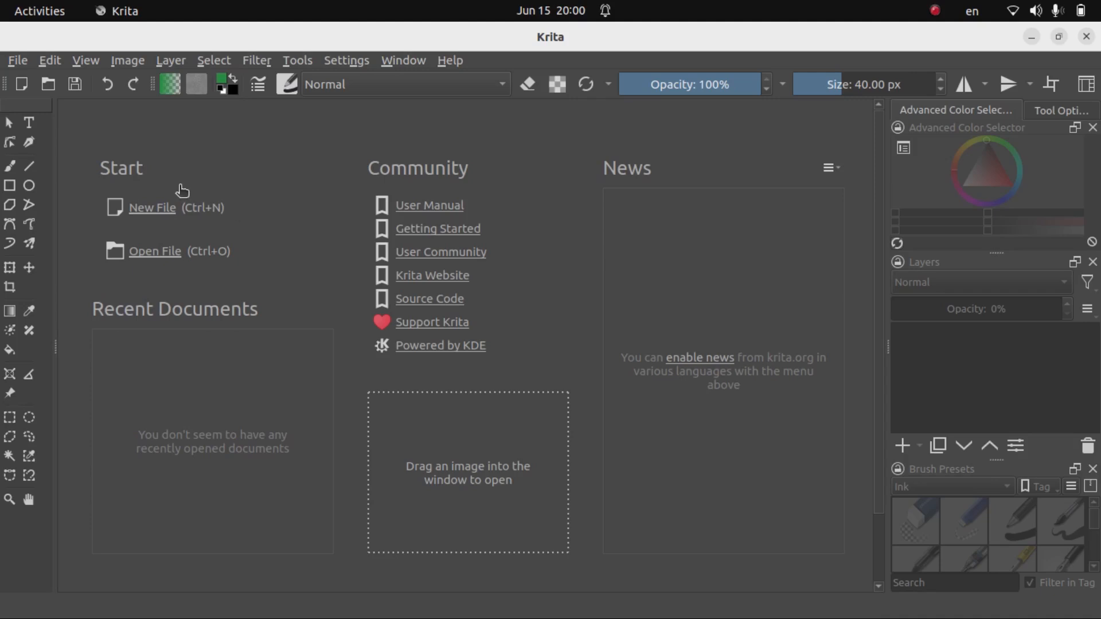
# Step: Create a new custom document in landscape orientation, 3508 by 2480 pixels at 300 pixels per inch
pyautogui.click(156, 209)
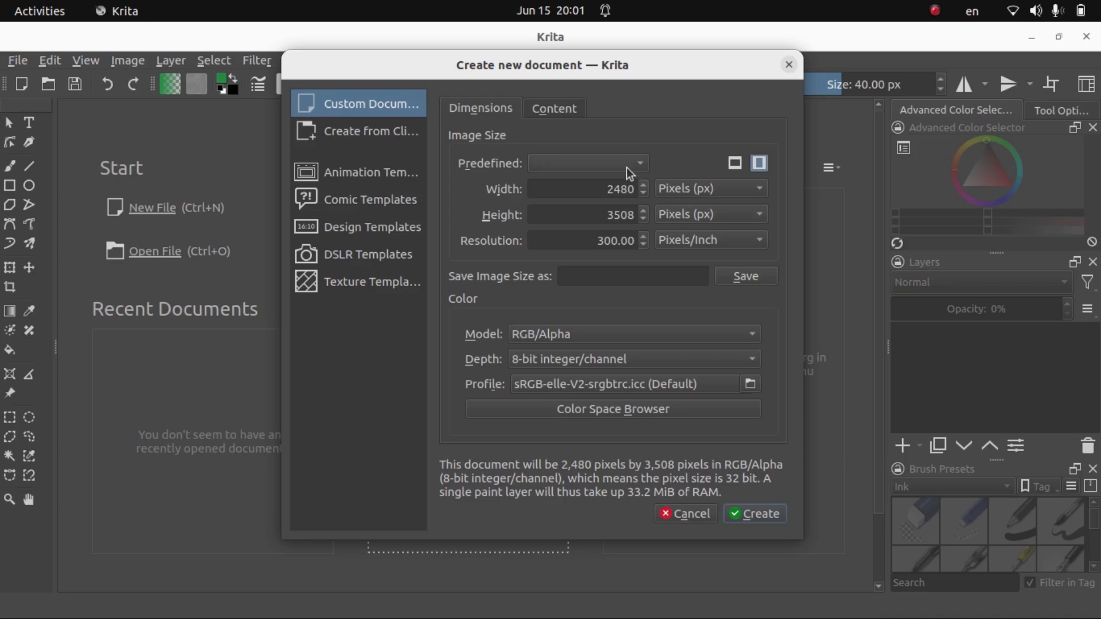
pyautogui.click(734, 166)
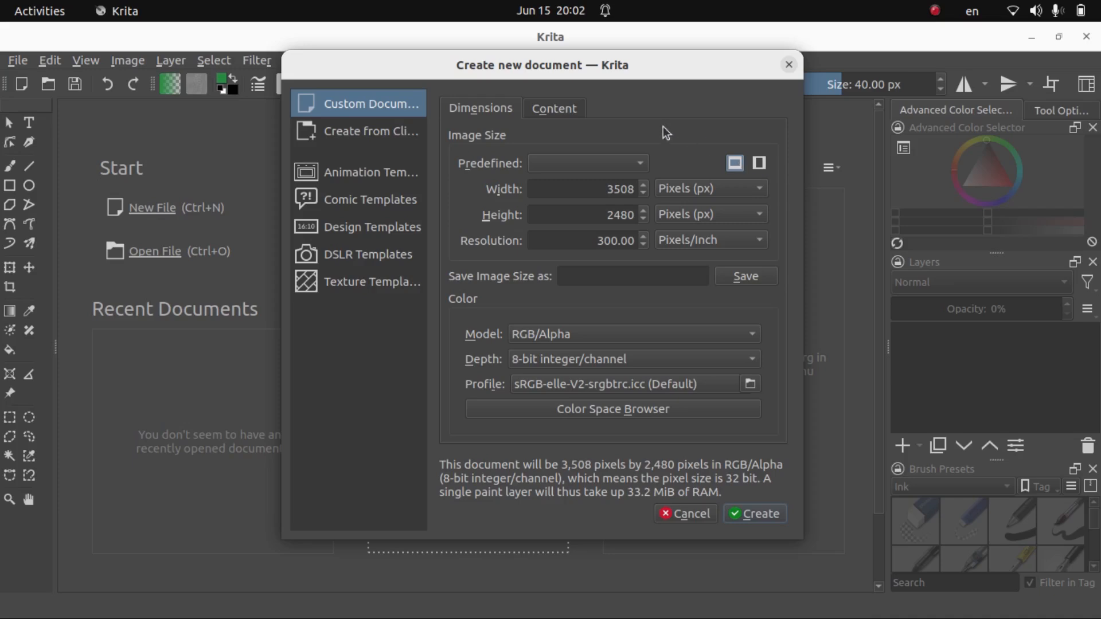
pyautogui.click(755, 514)
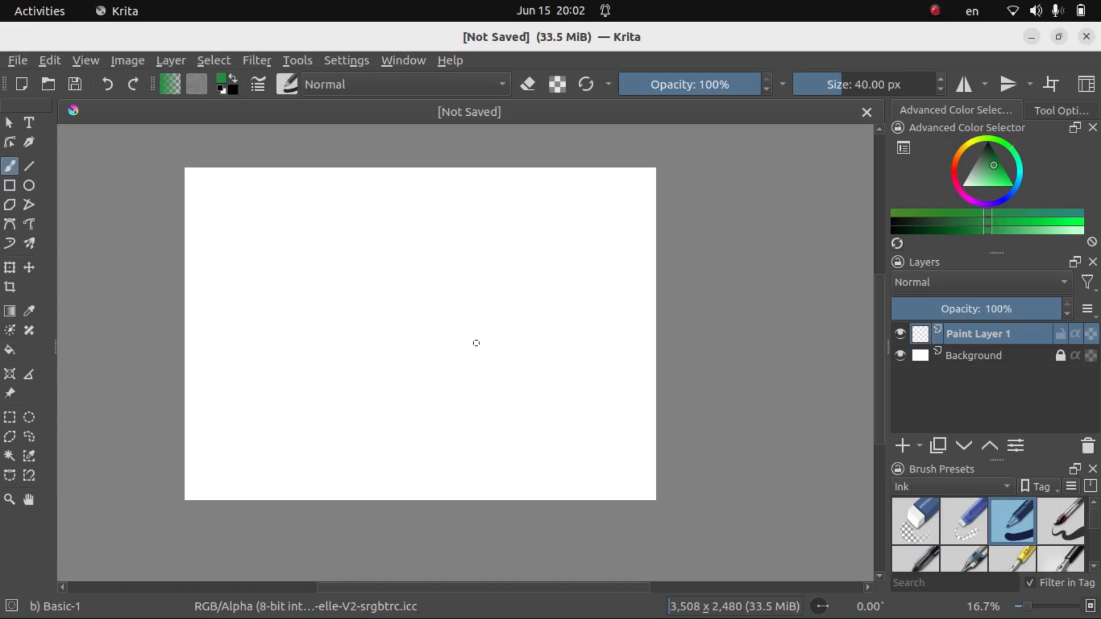
pyautogui.scroll(3, 476, 343)
pyautogui.scroll(-3, 476, 343)
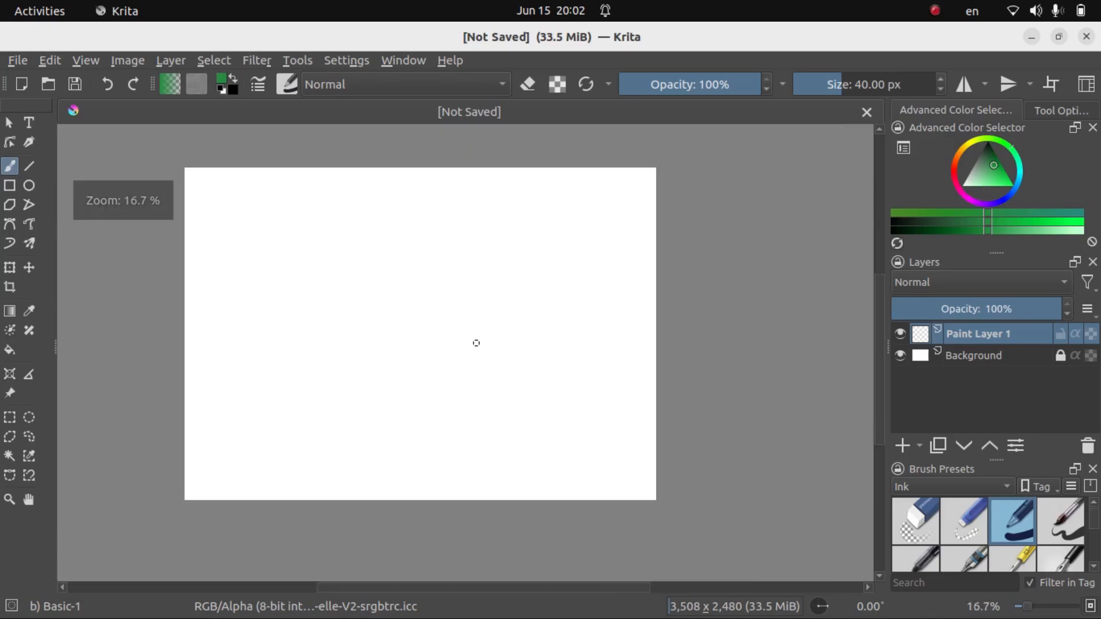
pyautogui.scroll(1, 476, 343)
pyautogui.scroll(-1, 476, 343)
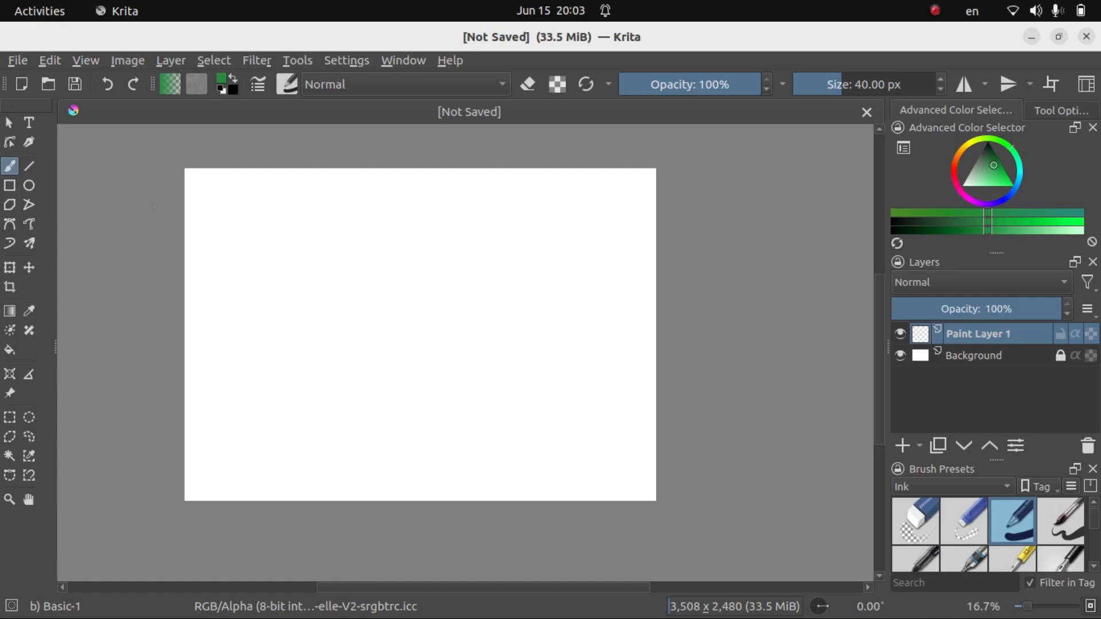
# Step: Restore down the textbook PDF and Krita windows and arrange them side by side, keeping the sunset landscape on page 17 in view
pyautogui.hotkey('alt', 'Tab')
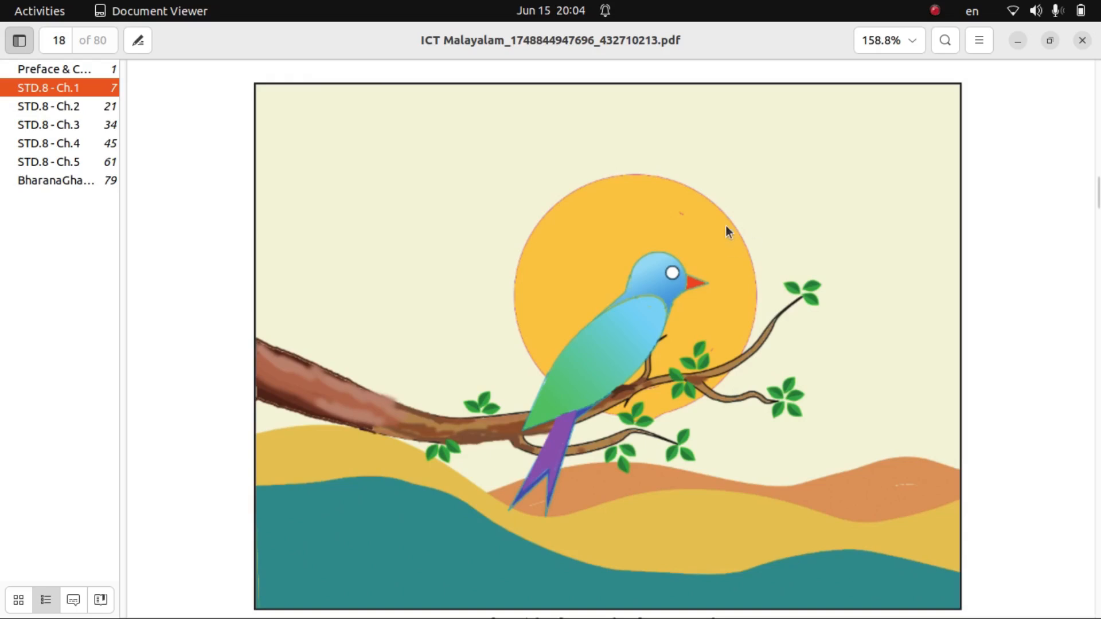
pyautogui.press('super')
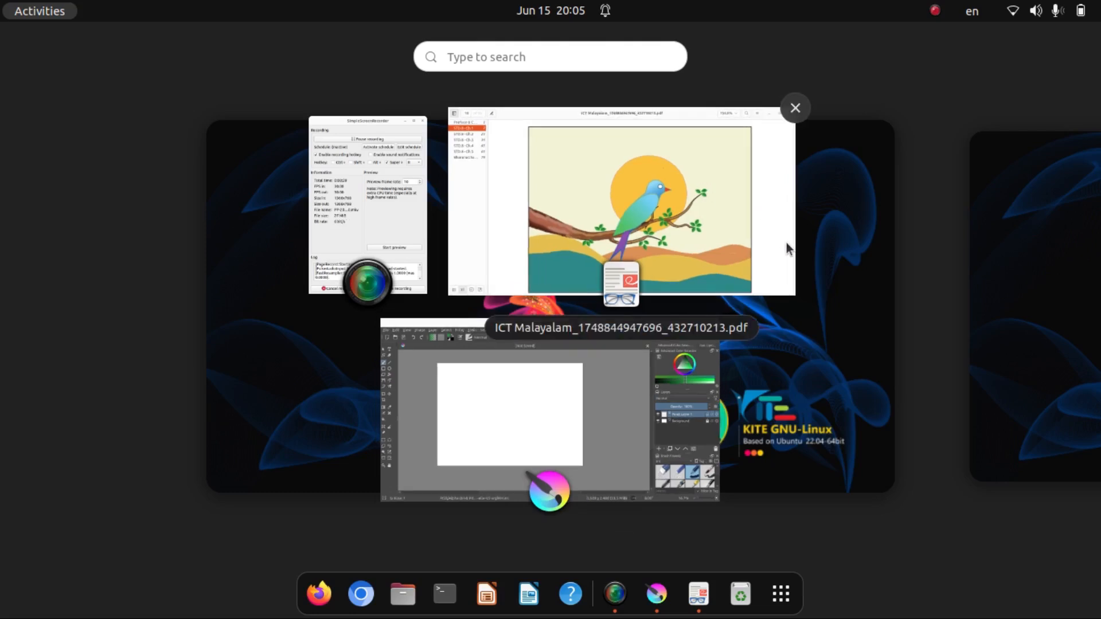
pyautogui.click(604, 374)
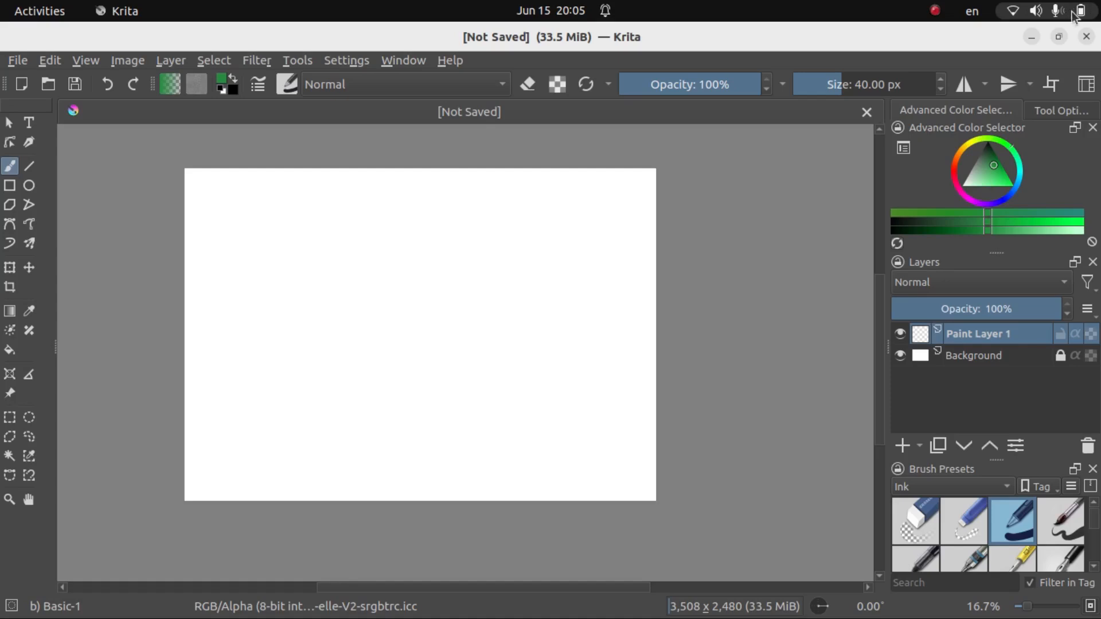
pyautogui.hotkey('alt', 'Tab')
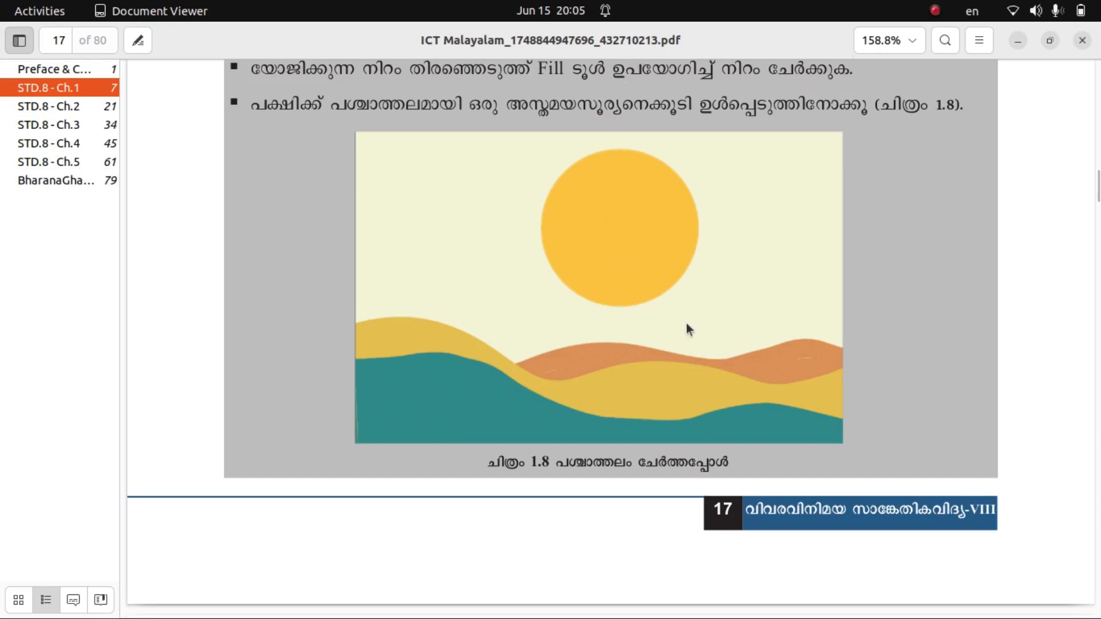
pyautogui.click(1049, 41)
pyautogui.moveTo(508, 76); pyautogui.dragTo(405, 187)
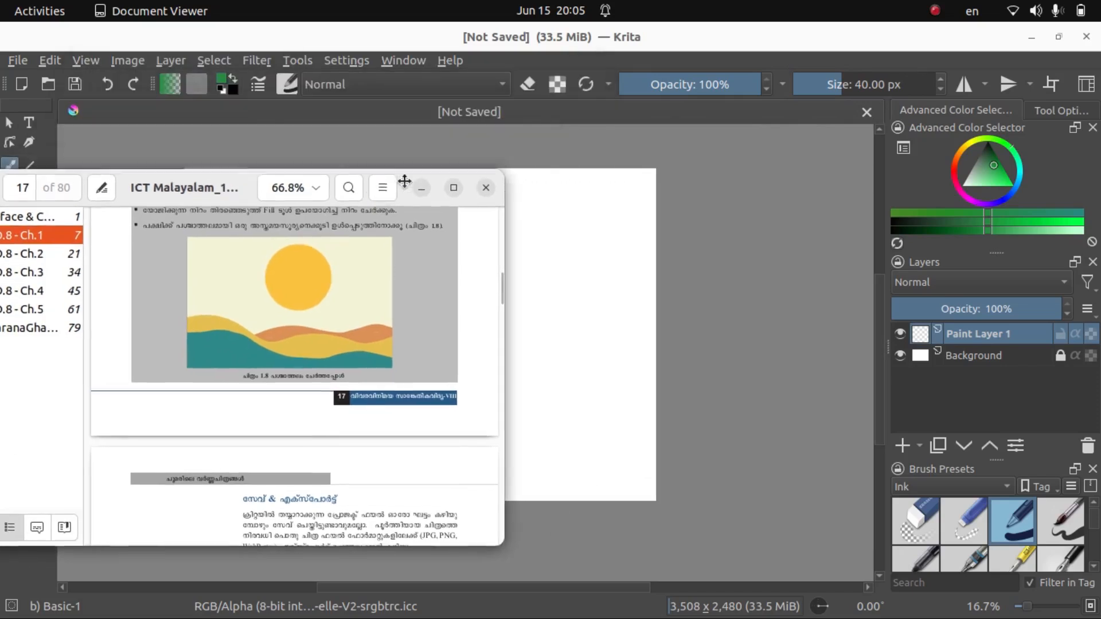
pyautogui.click(1058, 36)
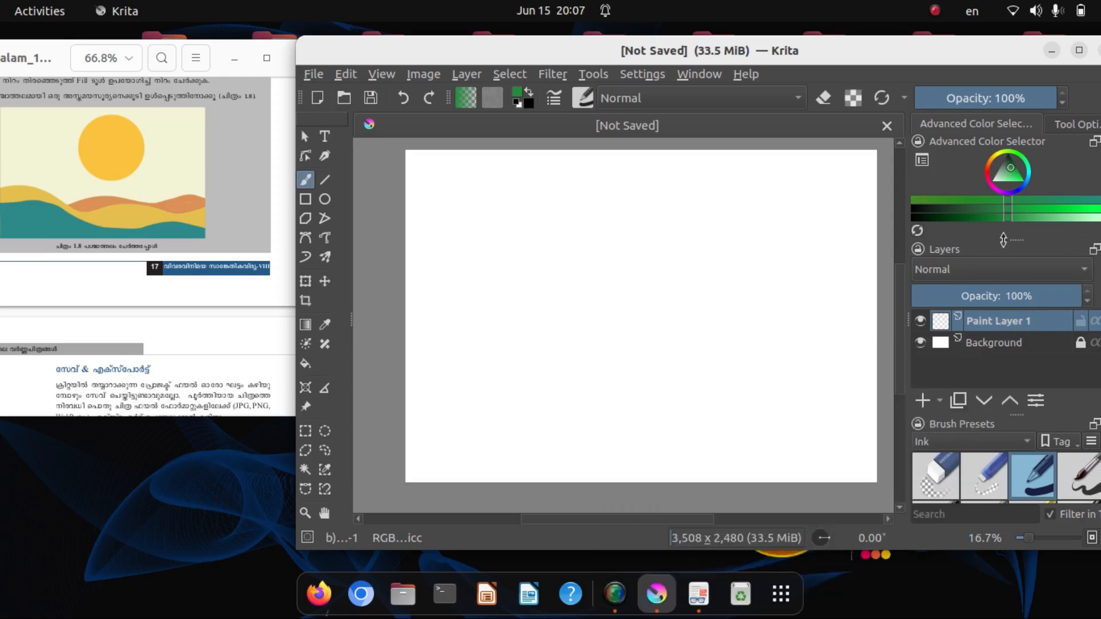
# Step: Rename Paint Layer 1 as BG
pyautogui.moveTo(991, 326)
pyautogui.doubleClick(992, 322)
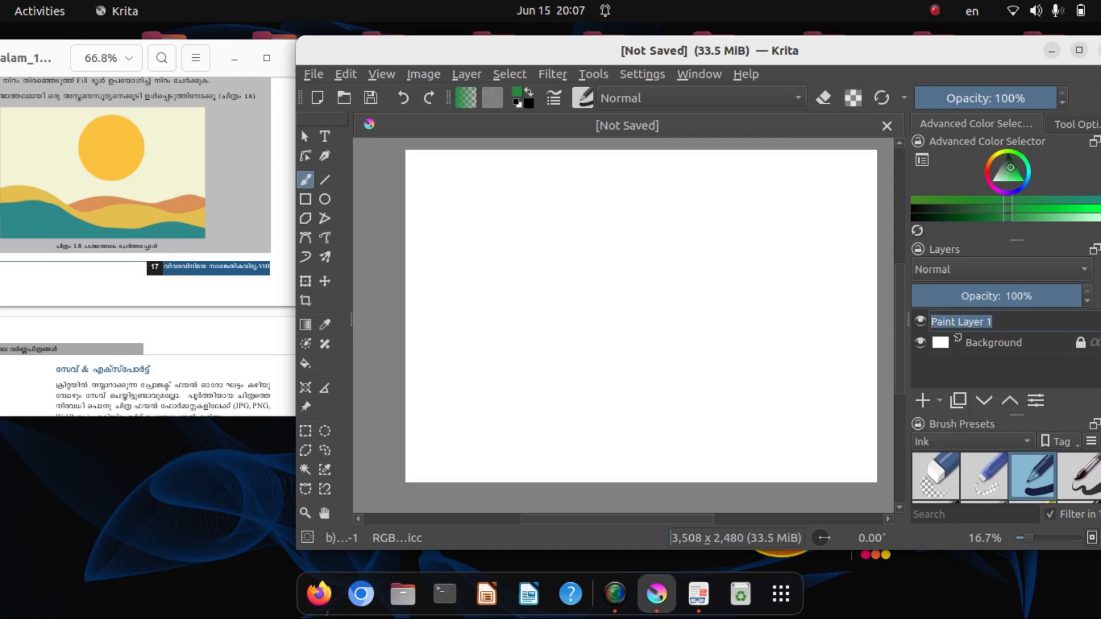
pyautogui.write('BG')
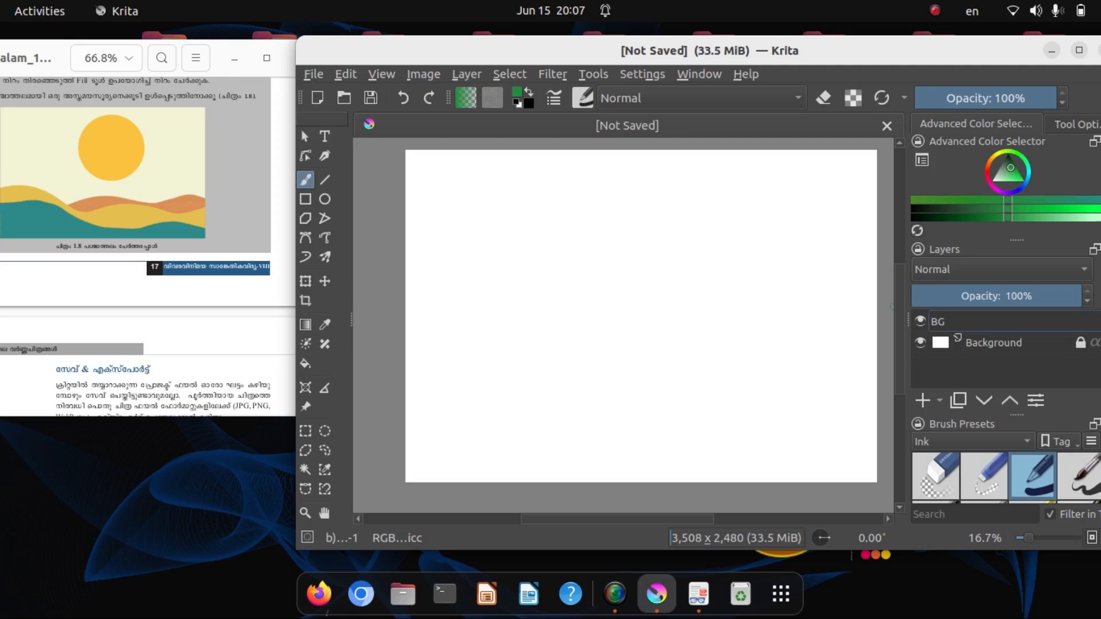
pyautogui.press('Return')
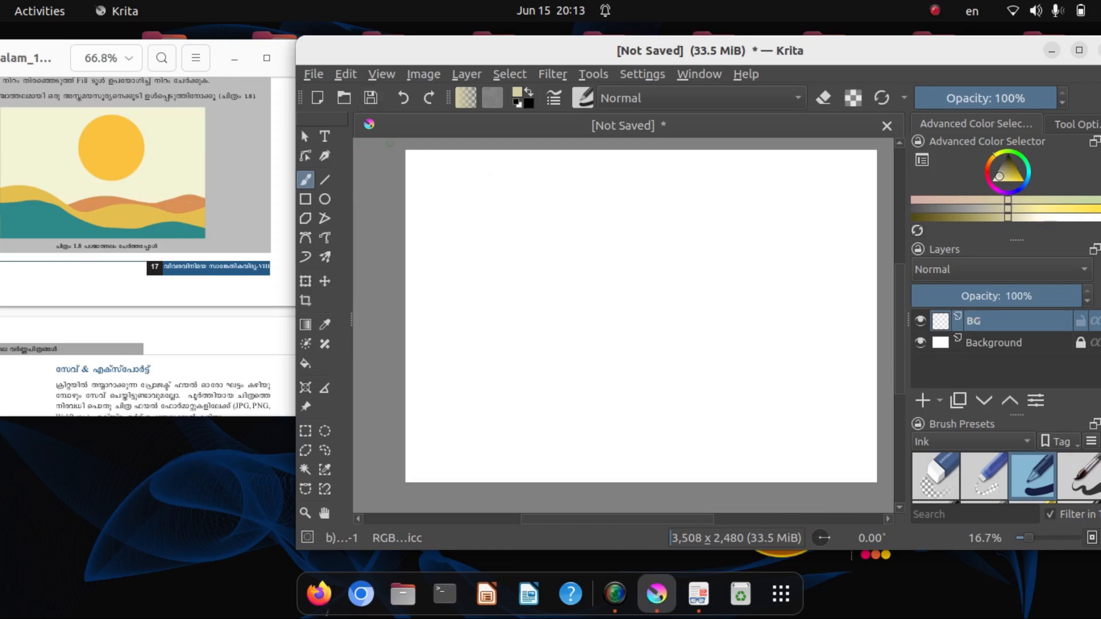
# Step: Draw a pale beige rectangle around the whole canvas edge on the BG layer and fill it with beige
pyautogui.click(306, 202)
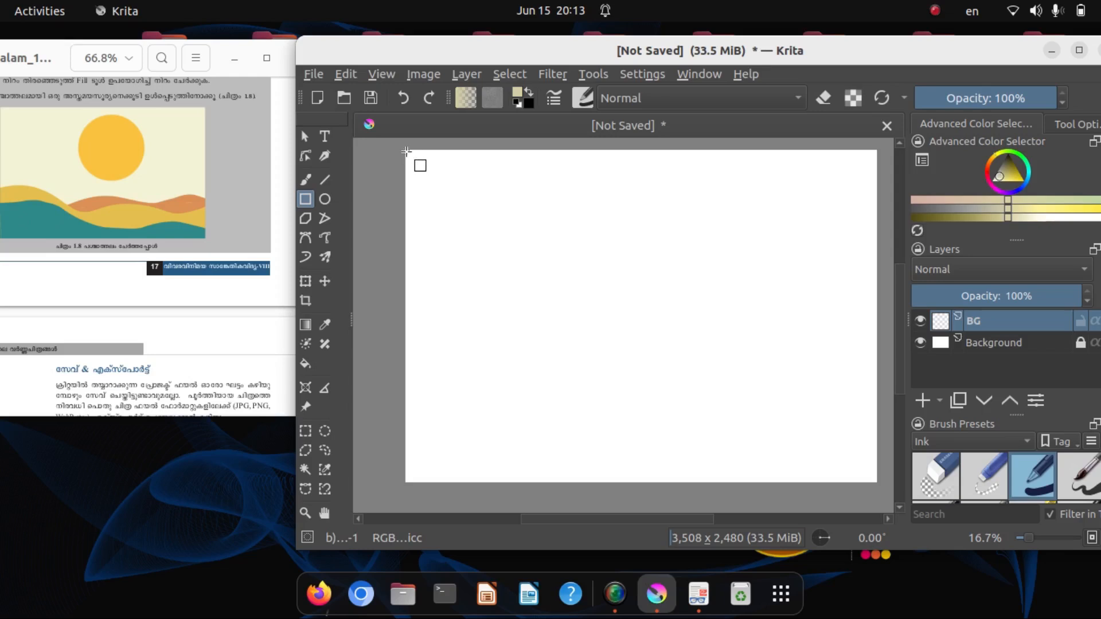
pyautogui.moveTo(407, 151); pyautogui.dragTo(878, 480)
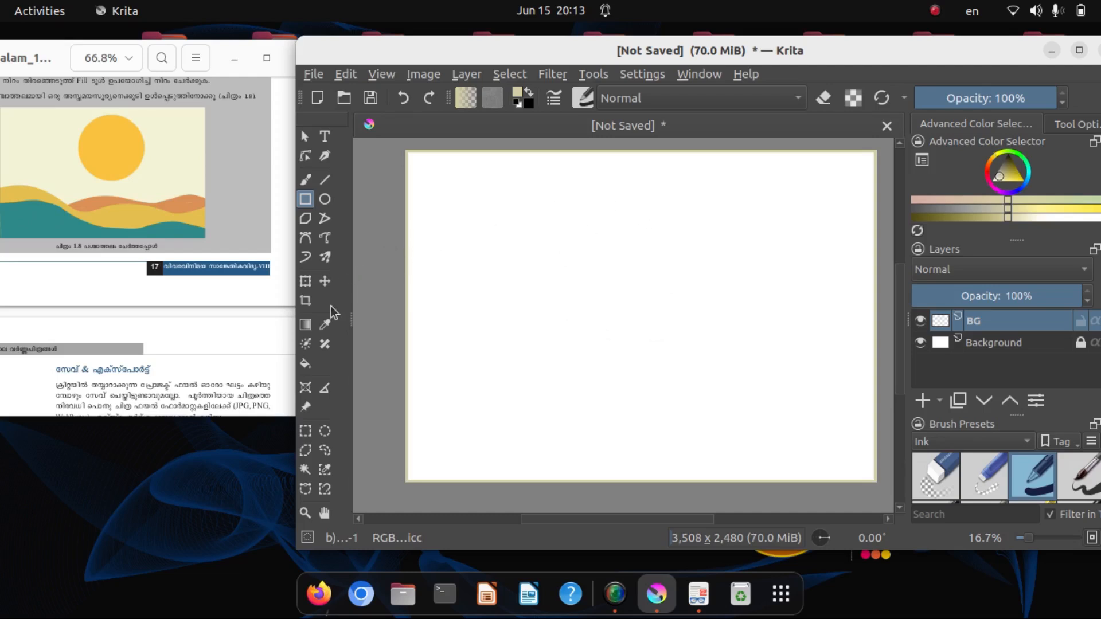
pyautogui.click(305, 364)
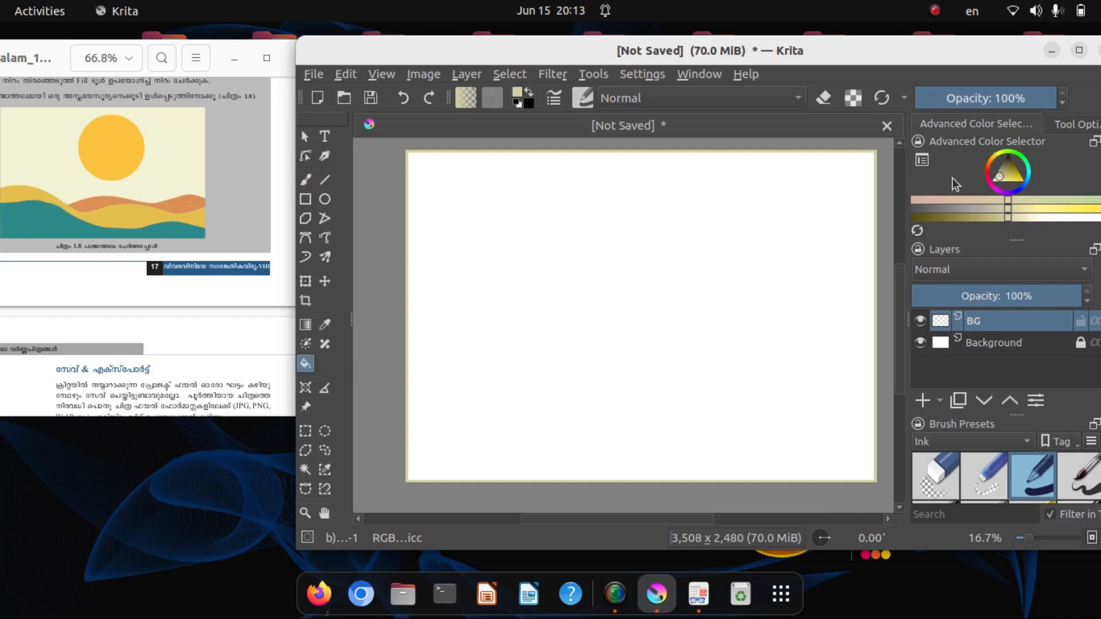
pyautogui.click(1000, 181)
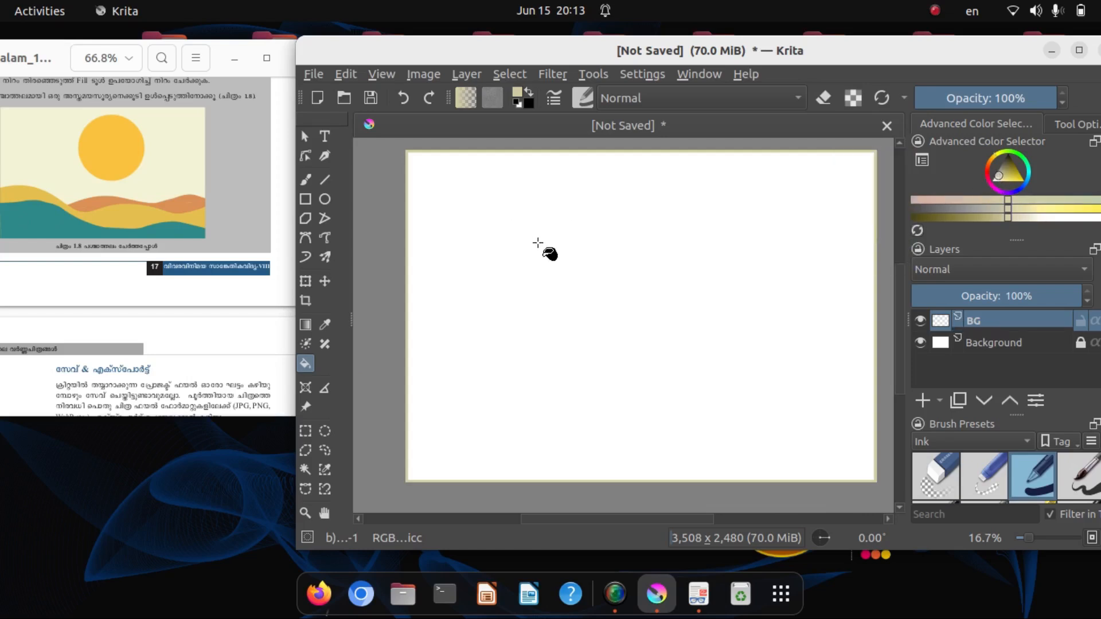
pyautogui.click(537, 243)
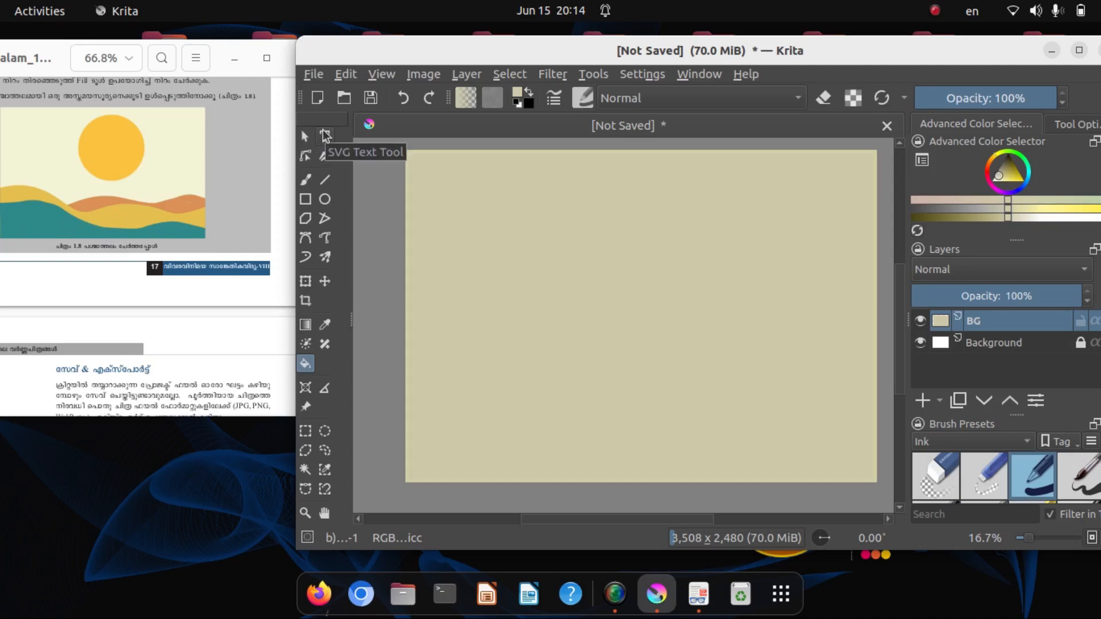
# Step: Choose teal and draw a wavy Bezier curve across the full width of the lower canvas as the front hill outline
pyautogui.click(307, 241)
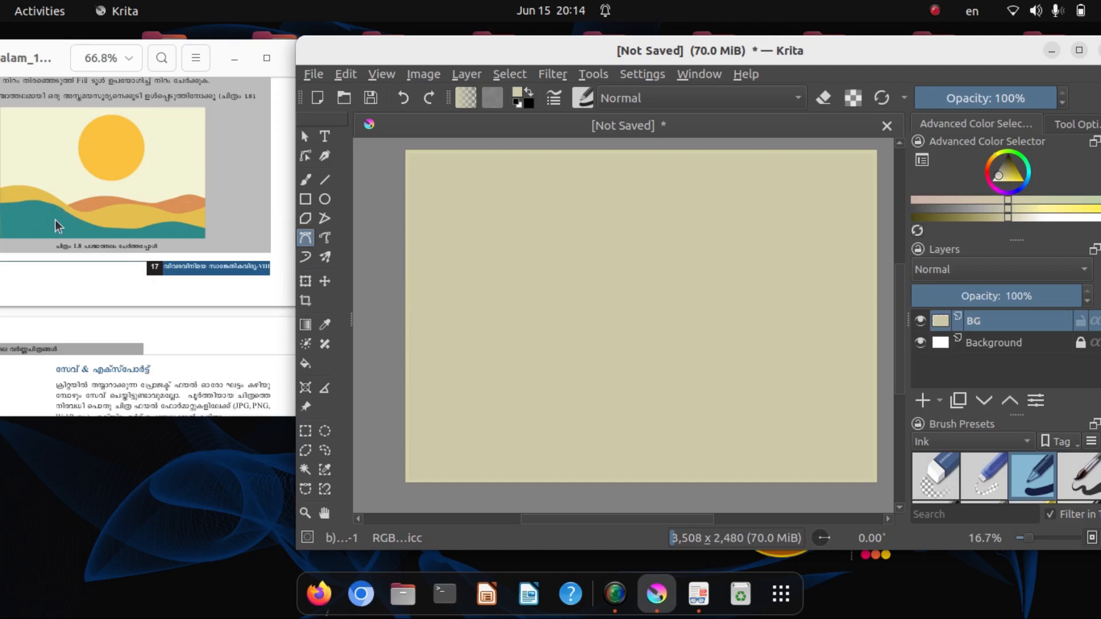
pyautogui.moveTo(1022, 192)
pyautogui.mouseDown()
pyautogui.moveTo(1019, 174)
pyautogui.moveTo(1031, 173)
pyautogui.mouseUp()
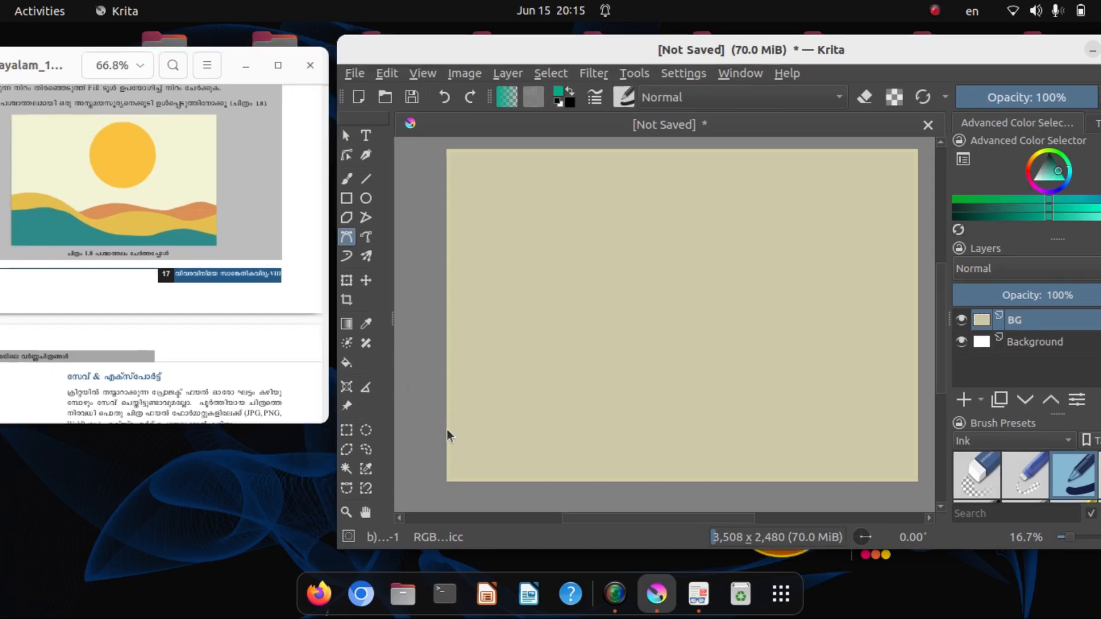
pyautogui.click(446, 430)
pyautogui.moveTo(585, 434); pyautogui.dragTo(628, 450)
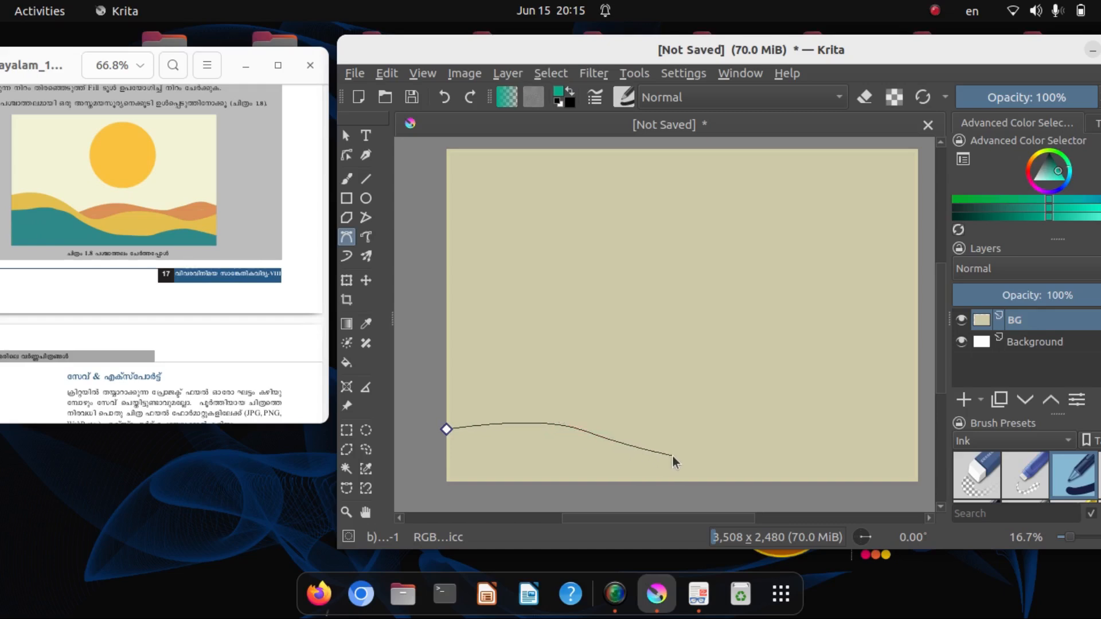
pyautogui.moveTo(702, 460); pyautogui.dragTo(775, 454)
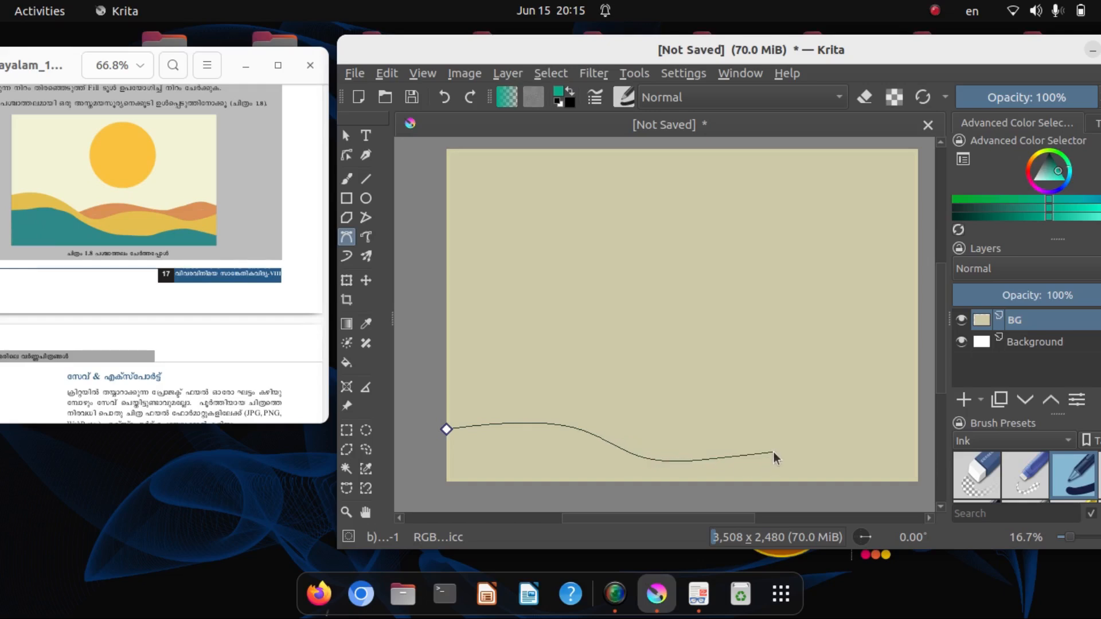
pyautogui.moveTo(851, 429); pyautogui.dragTo(924, 445)
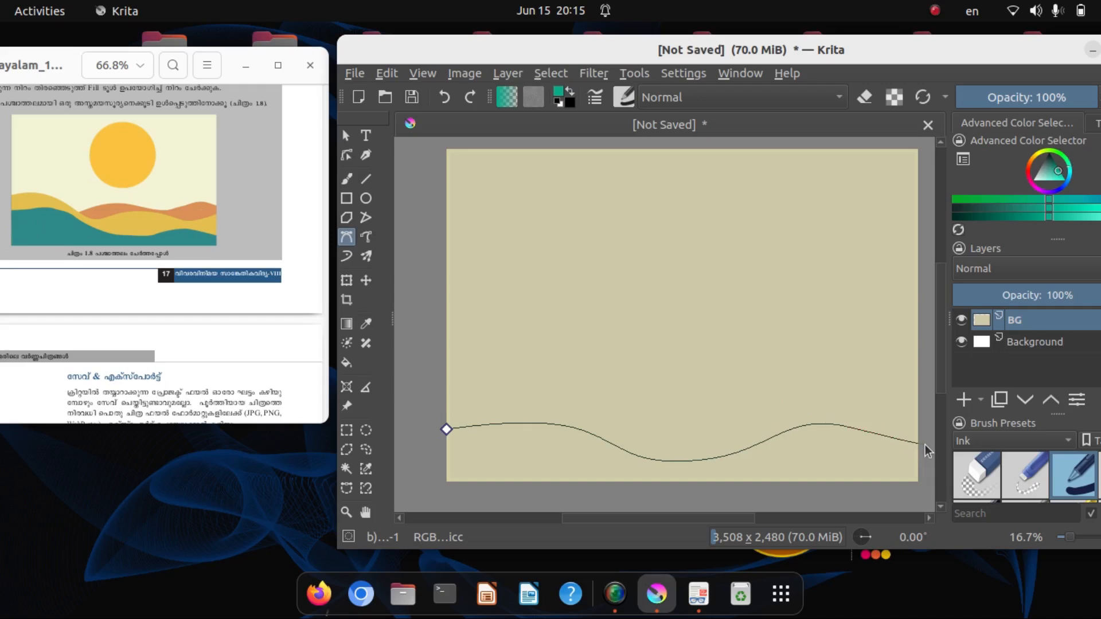
pyautogui.press('Return')
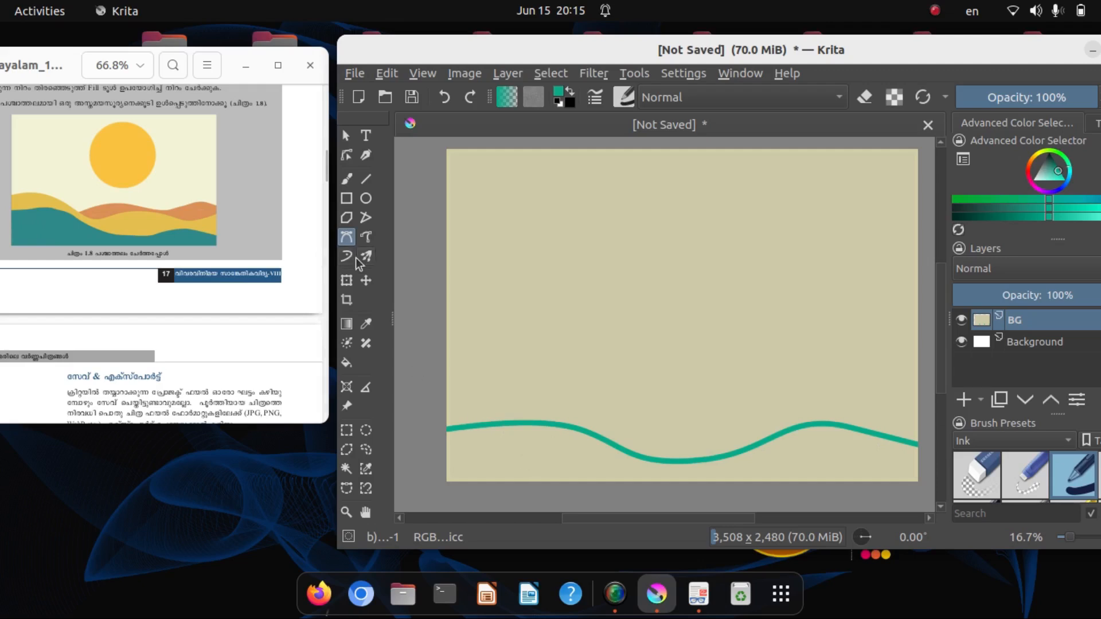
# Step: Fill the area below the teal curve with teal to form the front hill
pyautogui.click(350, 367)
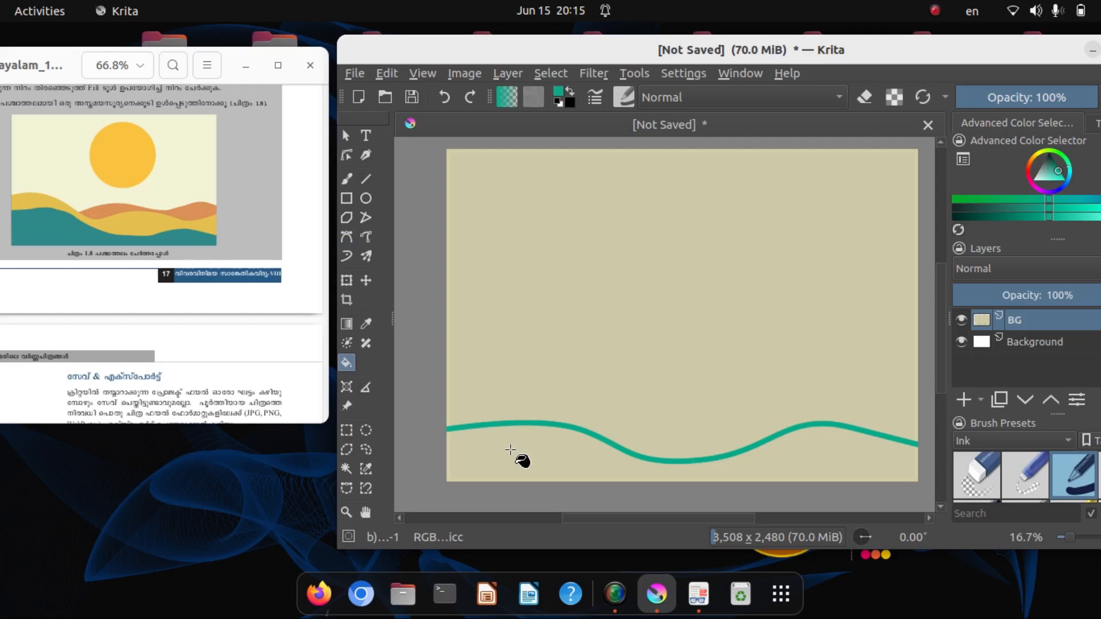
pyautogui.click(520, 446)
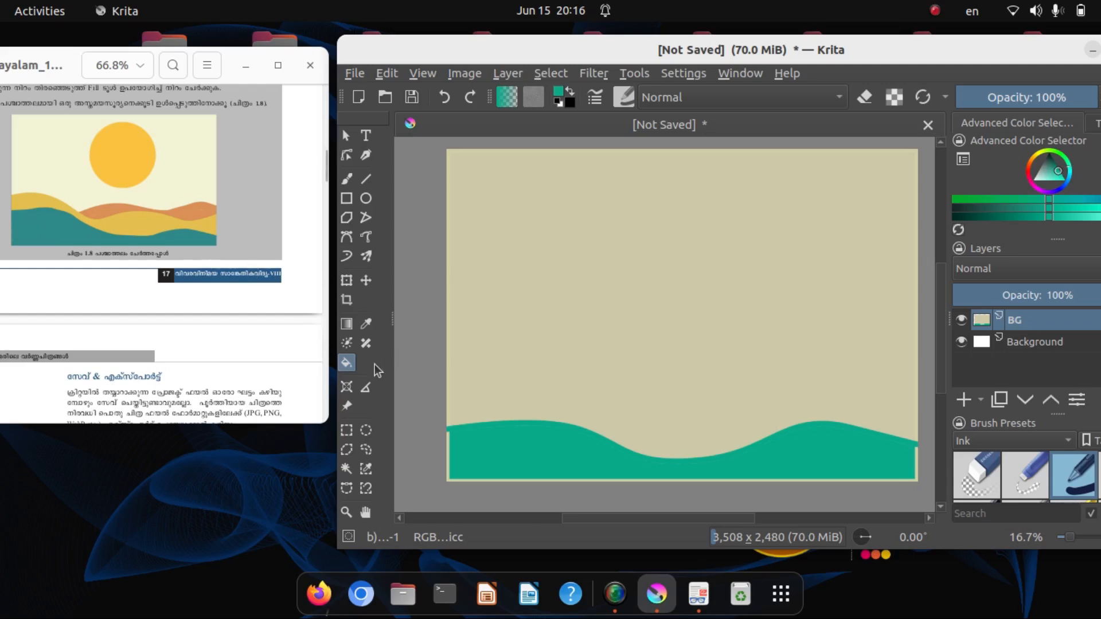
# Step: Draw a mustard-yellow wavy Bezier curve across the full canvas width above the teal hill and fill the band between them
pyautogui.click(347, 237)
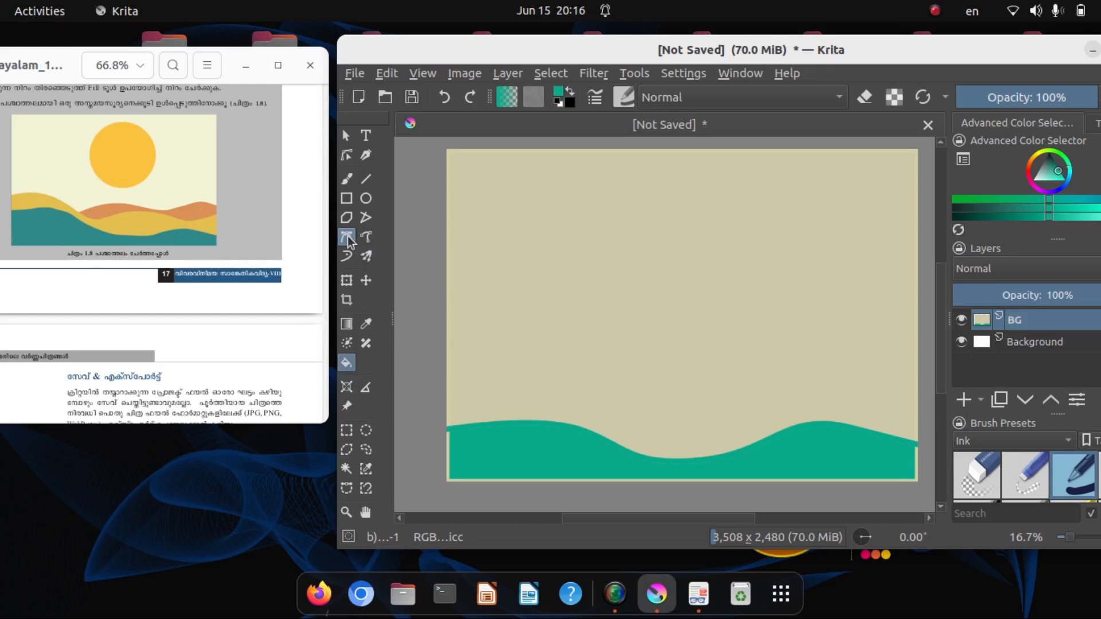
pyautogui.click(1039, 153)
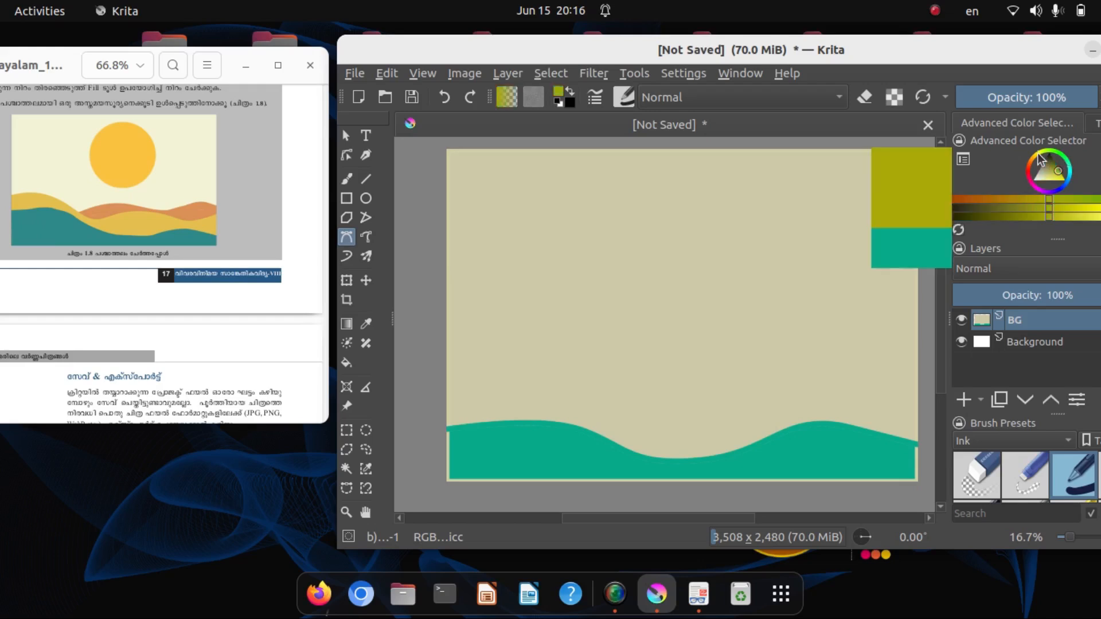
pyautogui.click(1059, 179)
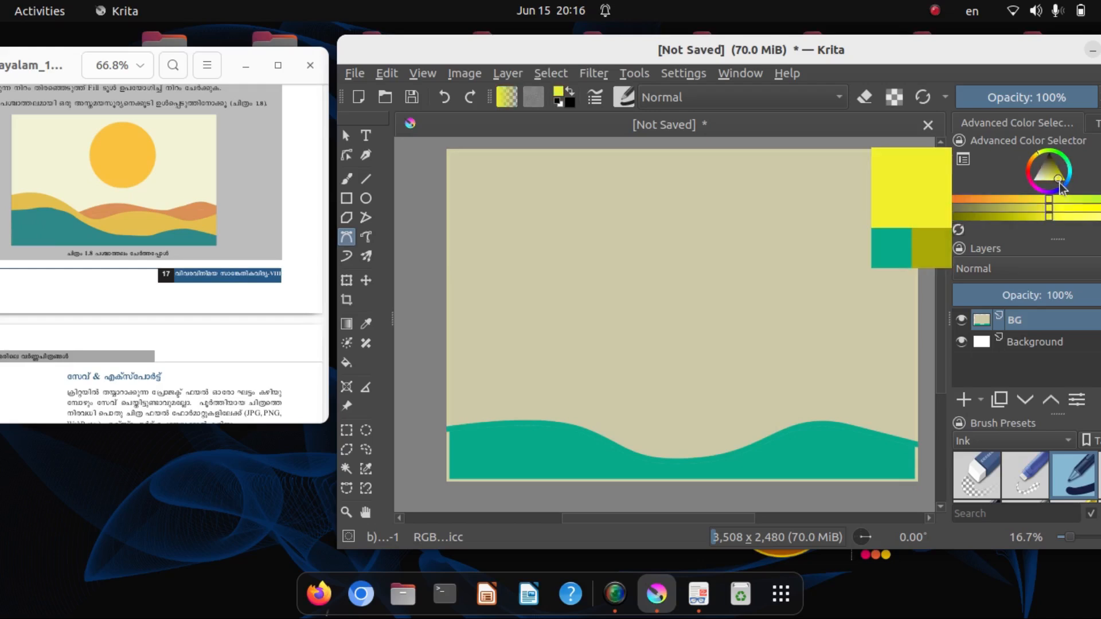
pyautogui.click(1056, 175)
pyautogui.click(1052, 173)
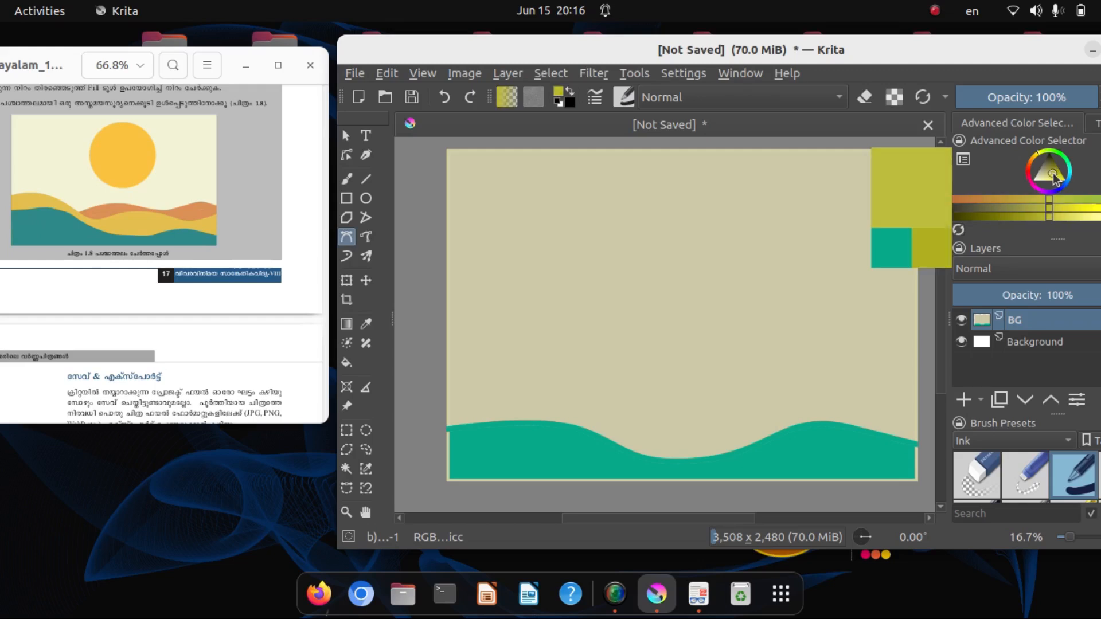
pyautogui.moveTo(1058, 180)
pyautogui.mouseDown()
pyautogui.moveTo(1041, 163)
pyautogui.moveTo(1057, 173)
pyautogui.mouseUp()
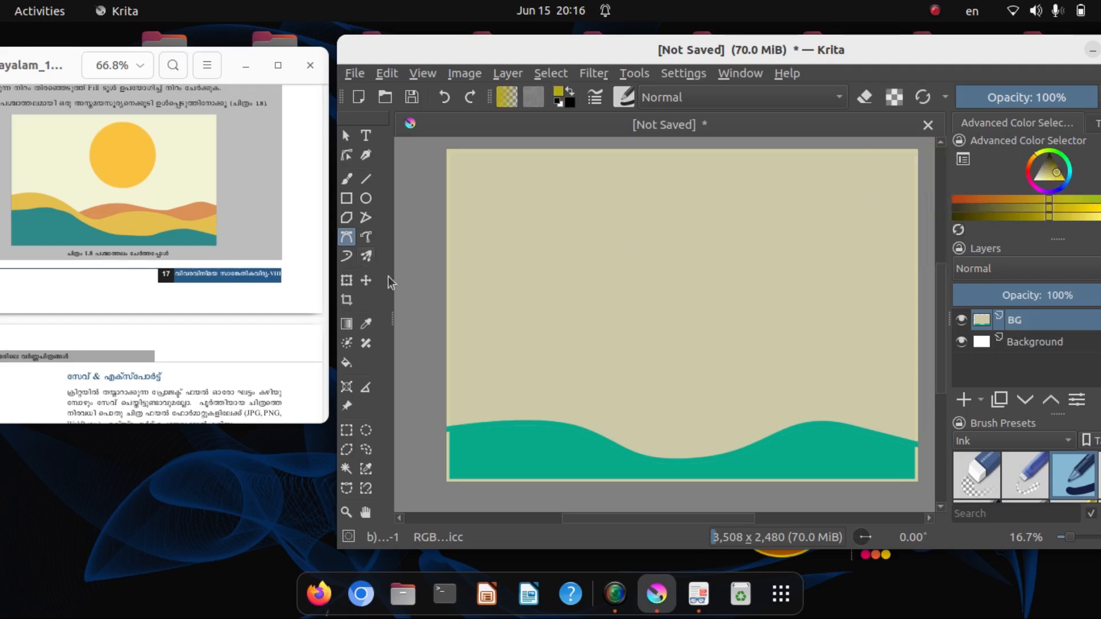
pyautogui.click(446, 408)
pyautogui.moveTo(597, 399); pyautogui.dragTo(640, 427)
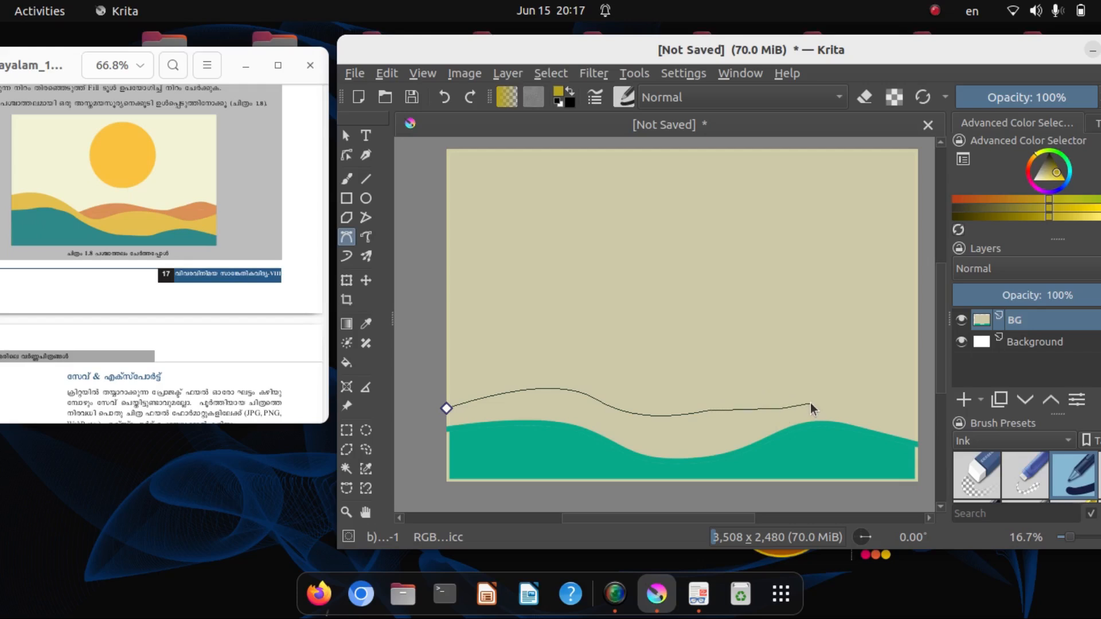
pyautogui.moveTo(805, 408)
pyautogui.mouseDown()
pyautogui.moveTo(849, 380)
pyautogui.moveTo(920, 384)
pyautogui.mouseUp()
pyautogui.press('Return')
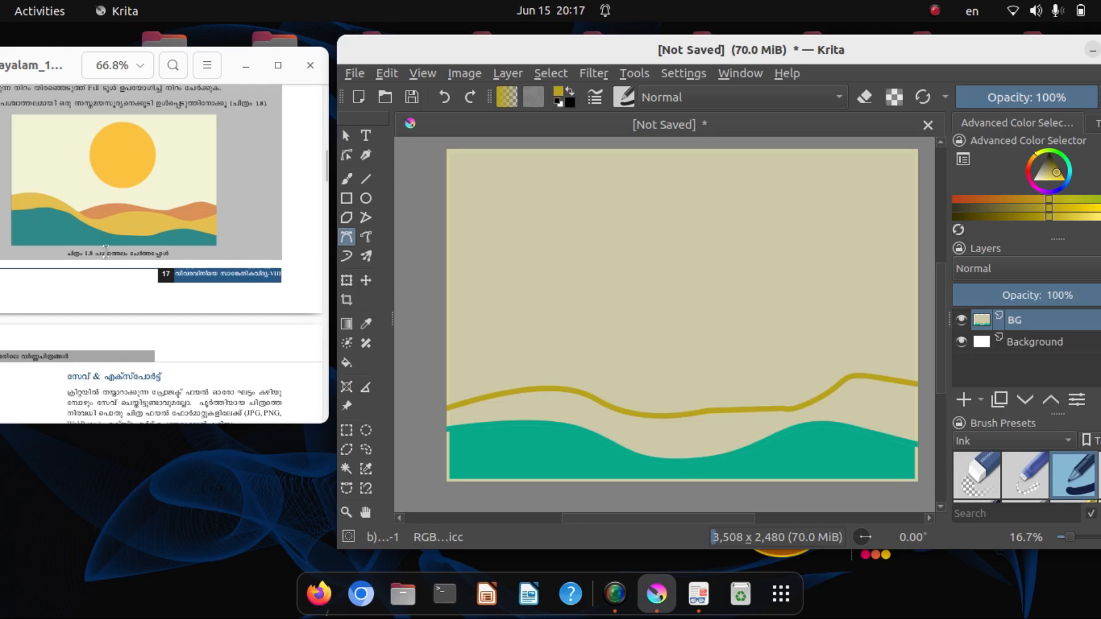
pyautogui.click(351, 364)
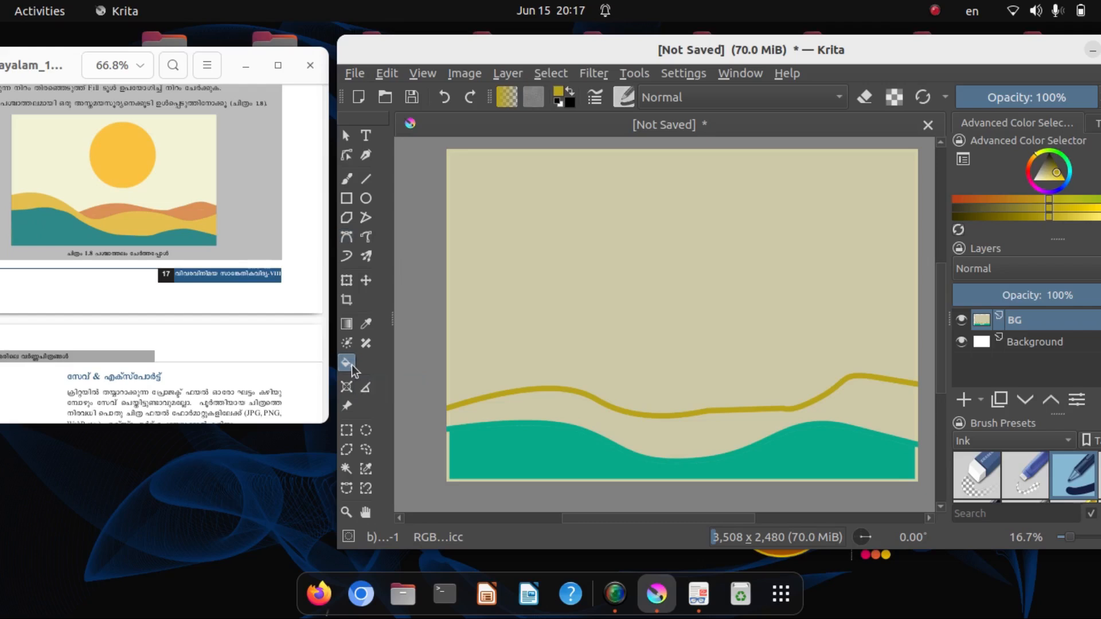
pyautogui.click(636, 423)
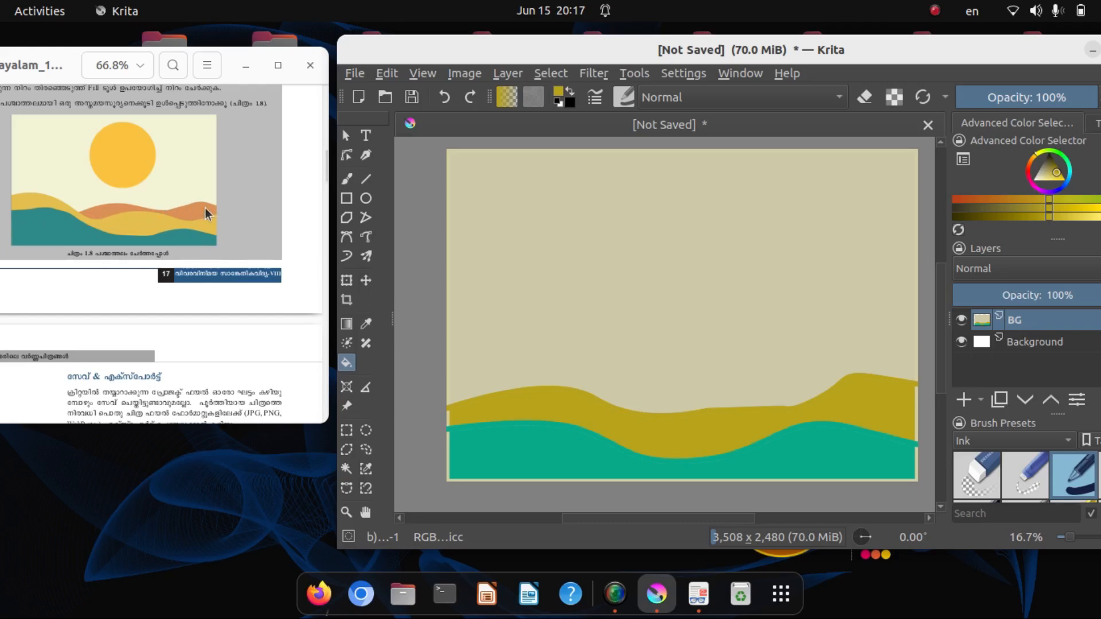
# Step: Draw an orange two-humped Bezier curve from the mustard hill's first slope to the canvas's right edge and fill beneath it with orange
pyautogui.click(347, 239)
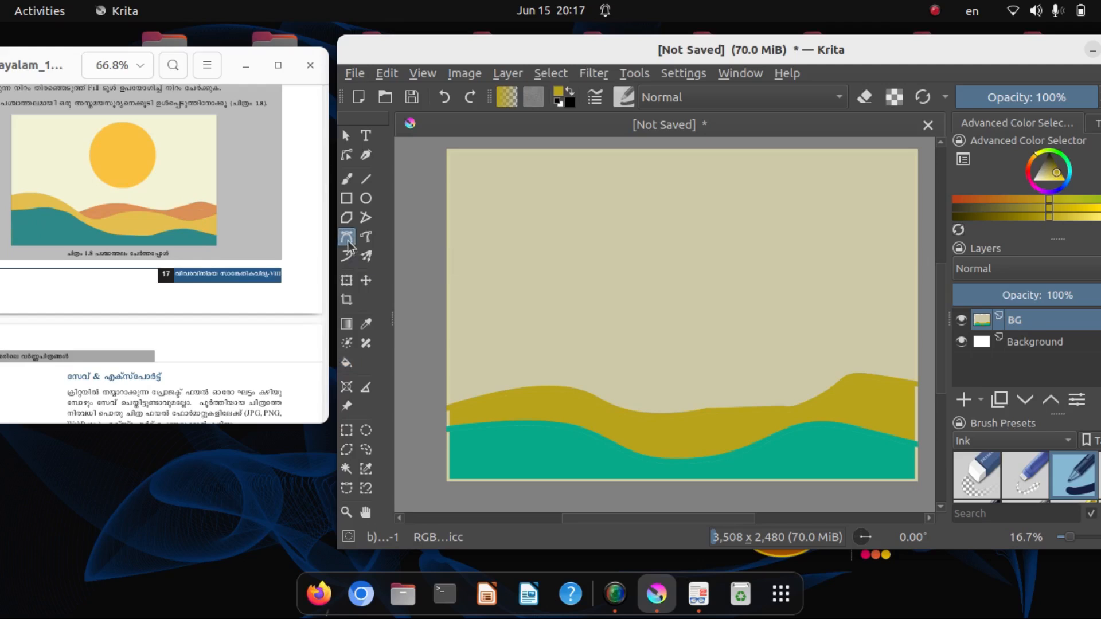
pyautogui.click(1031, 168)
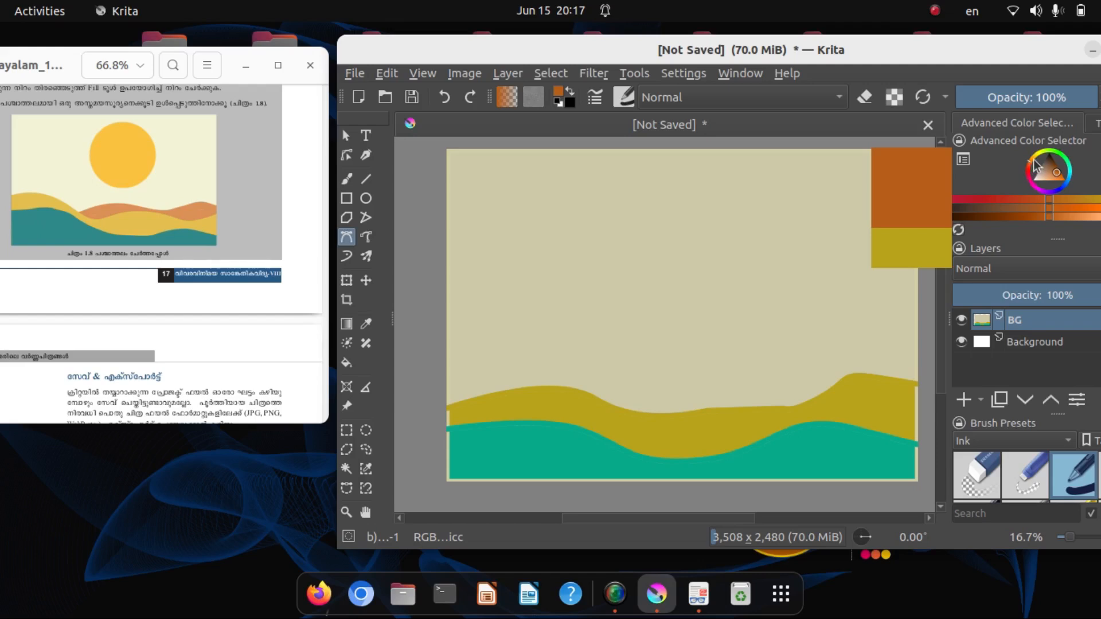
pyautogui.click(1057, 175)
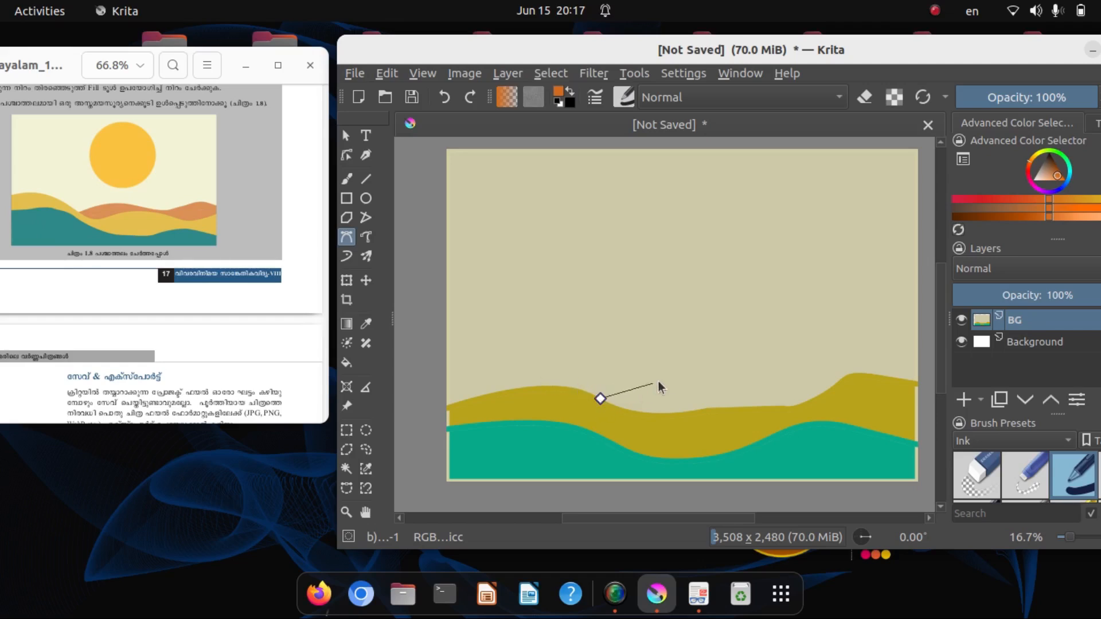
pyautogui.moveTo(704, 374); pyautogui.dragTo(761, 387)
pyautogui.moveTo(800, 397); pyautogui.dragTo(821, 386)
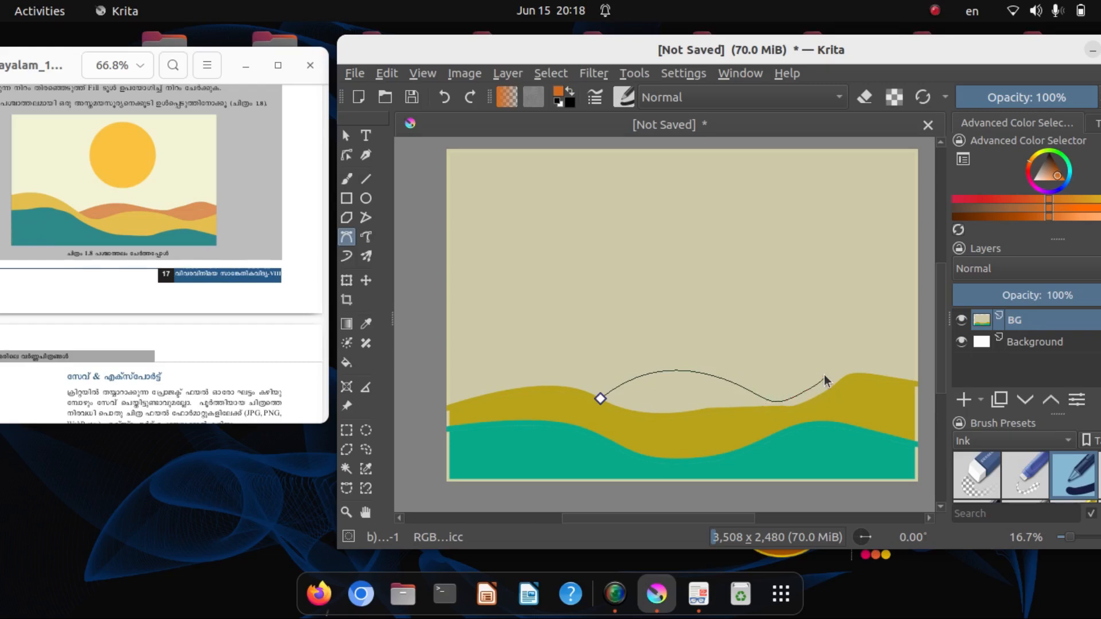
pyautogui.doubleClick(924, 359)
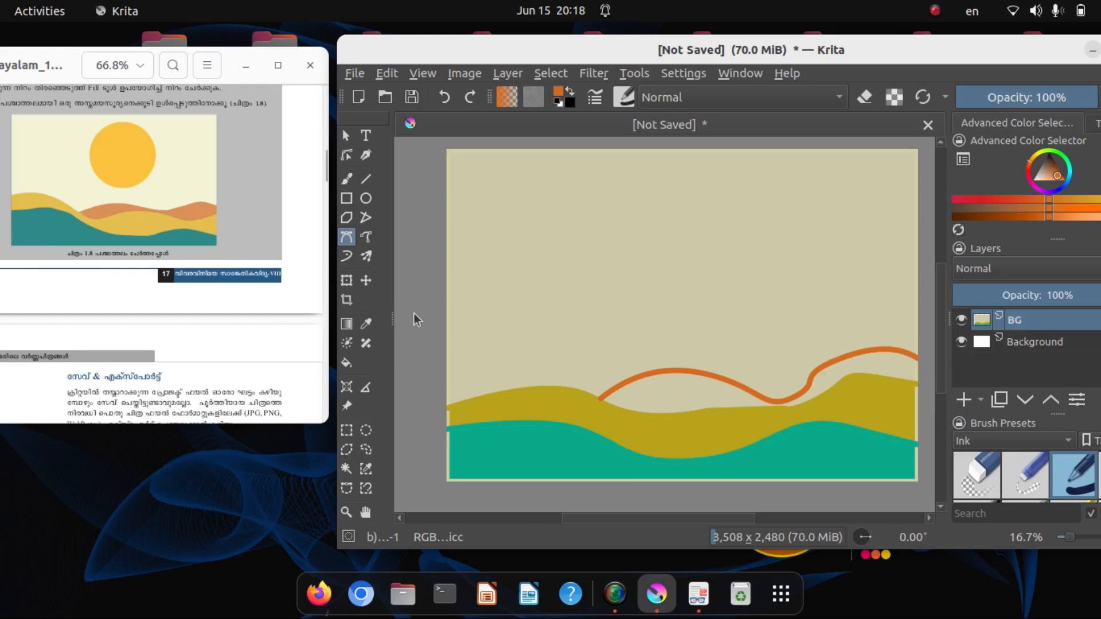
pyautogui.click(347, 362)
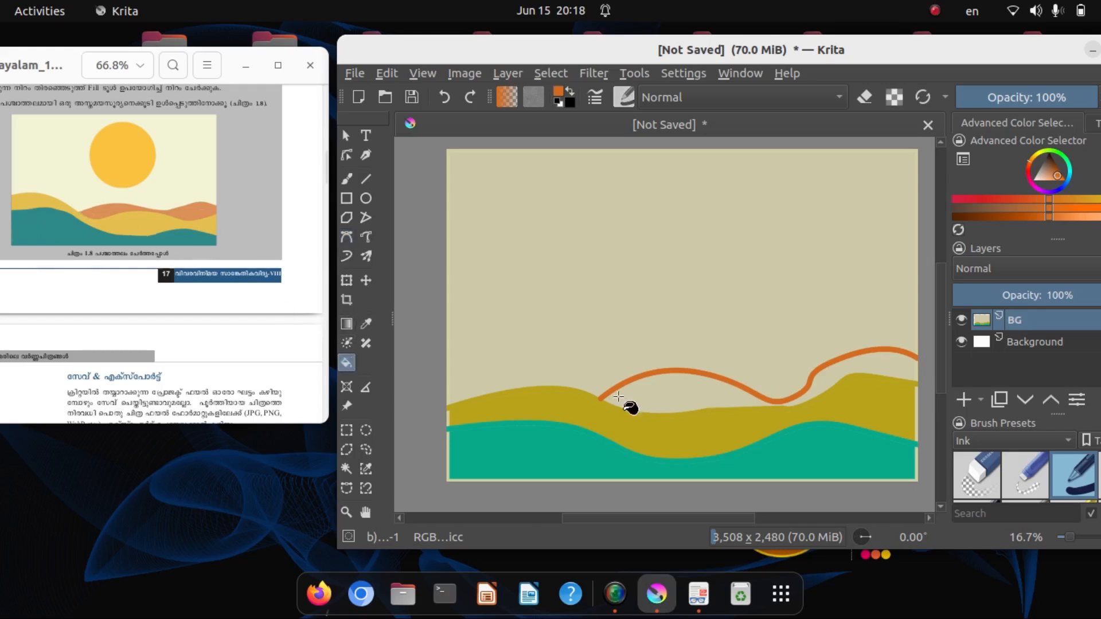
pyautogui.click(679, 383)
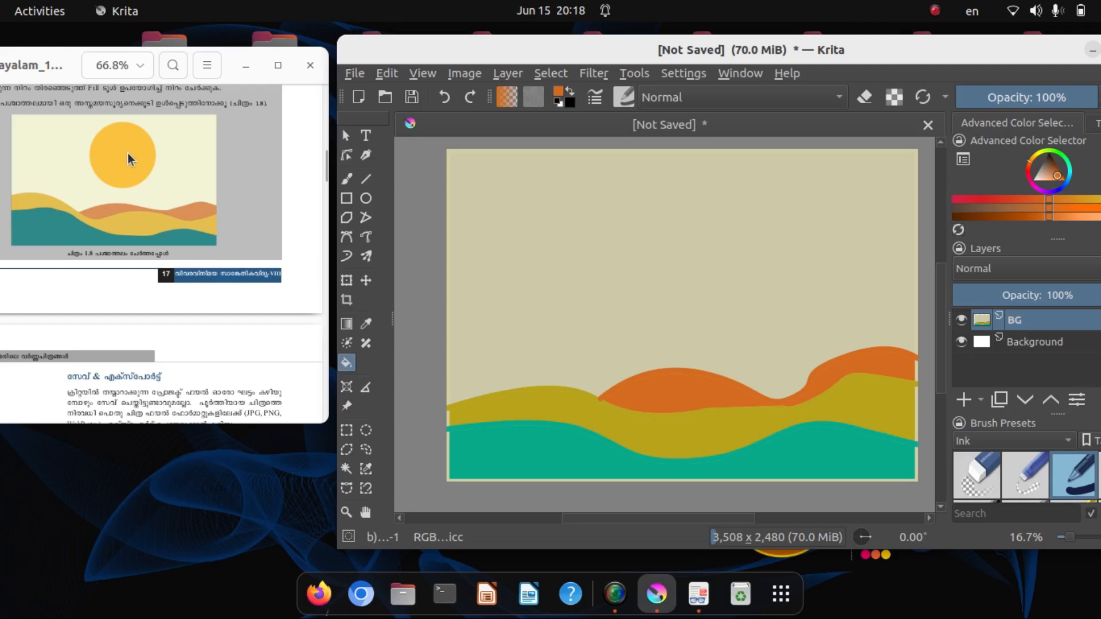
# Step: Draw a golden-yellow circle in the sky above the hills as the sun and fill it with the same colour
pyautogui.click(367, 201)
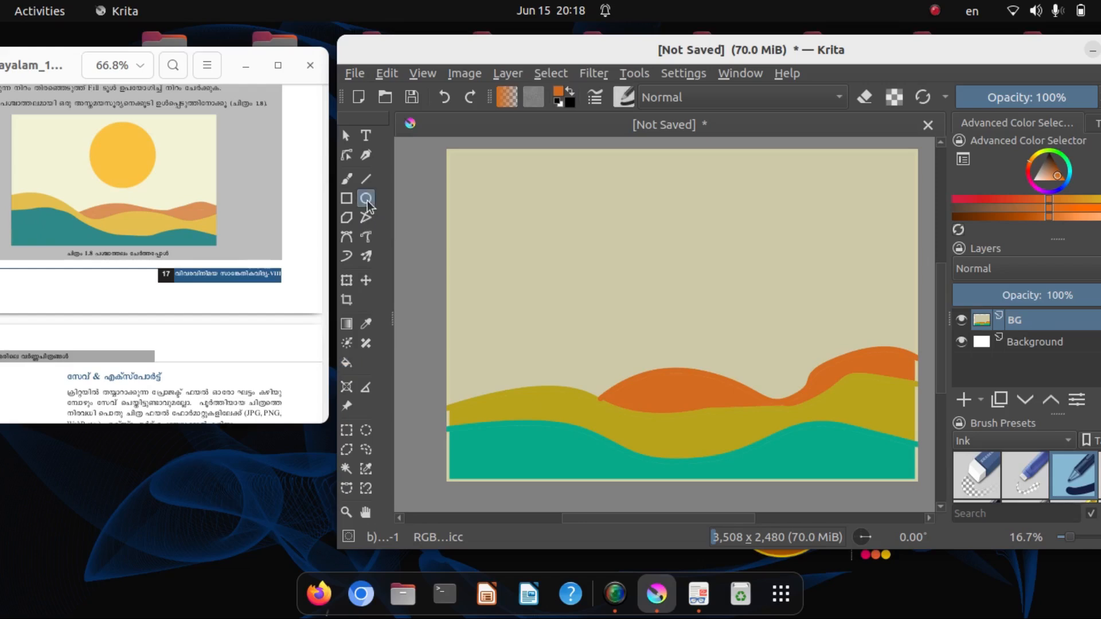
pyautogui.click(1049, 166)
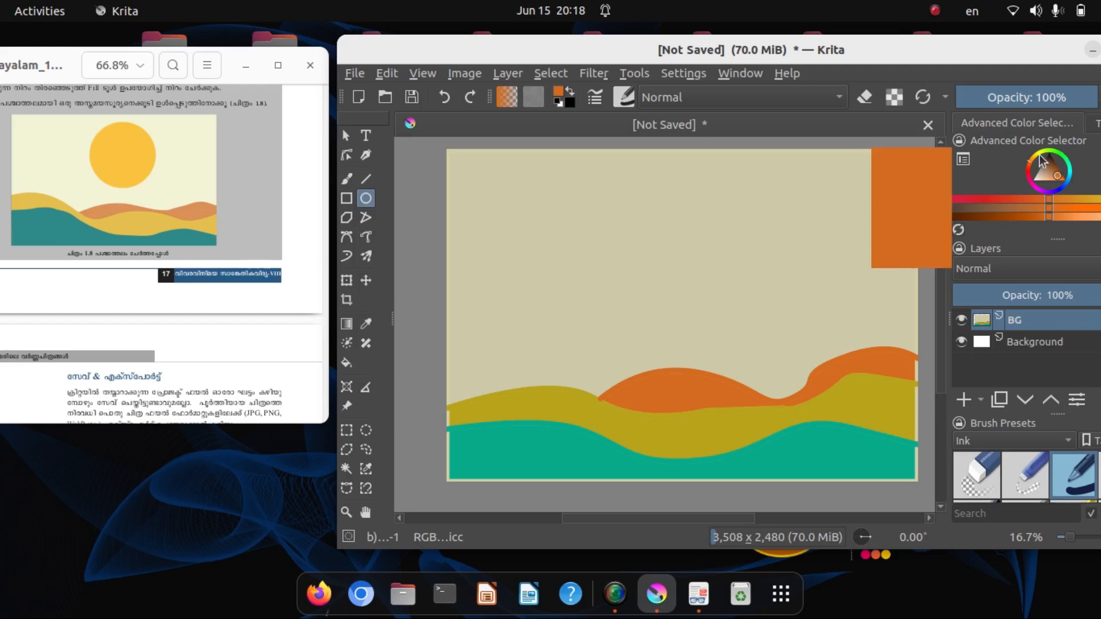
pyautogui.moveTo(1039, 152); pyautogui.dragTo(1054, 164)
pyautogui.click(1052, 181)
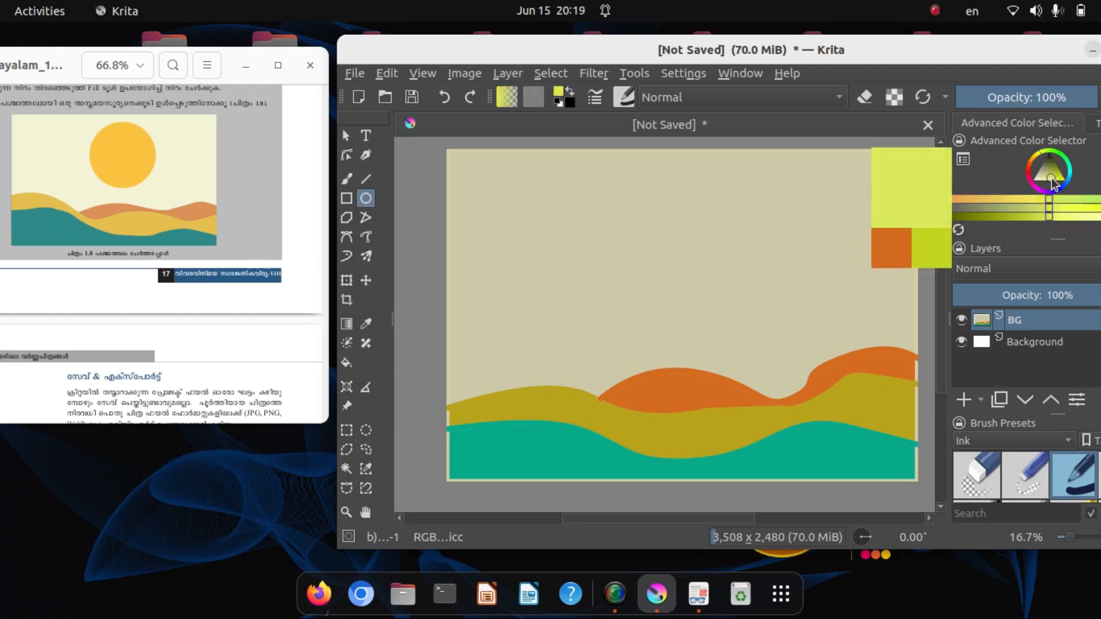
pyautogui.click(1056, 175)
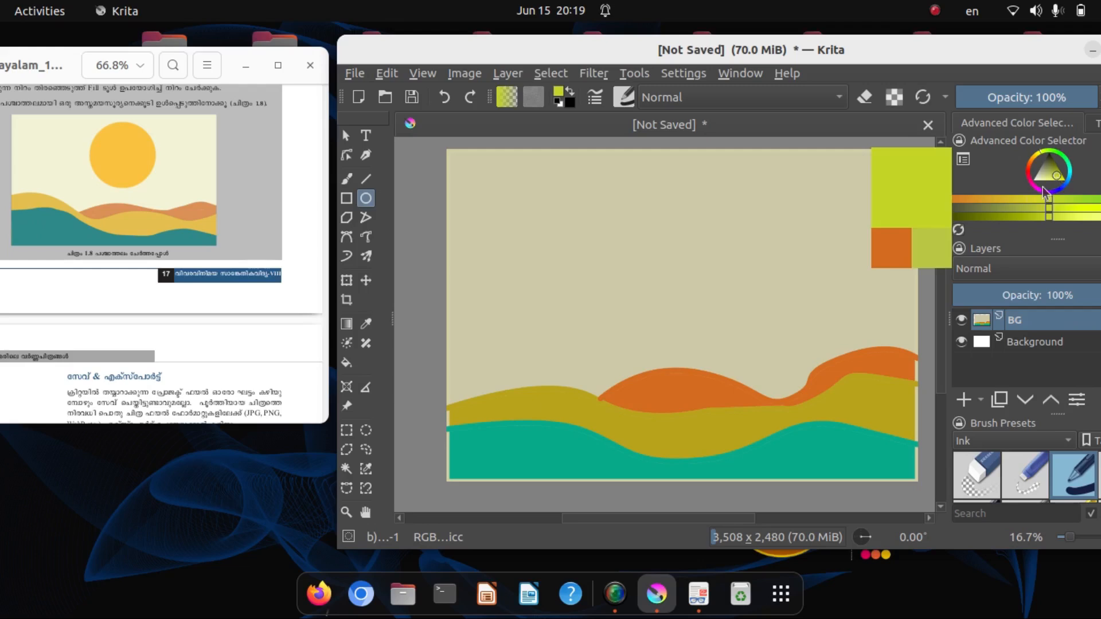
pyautogui.click(1008, 198)
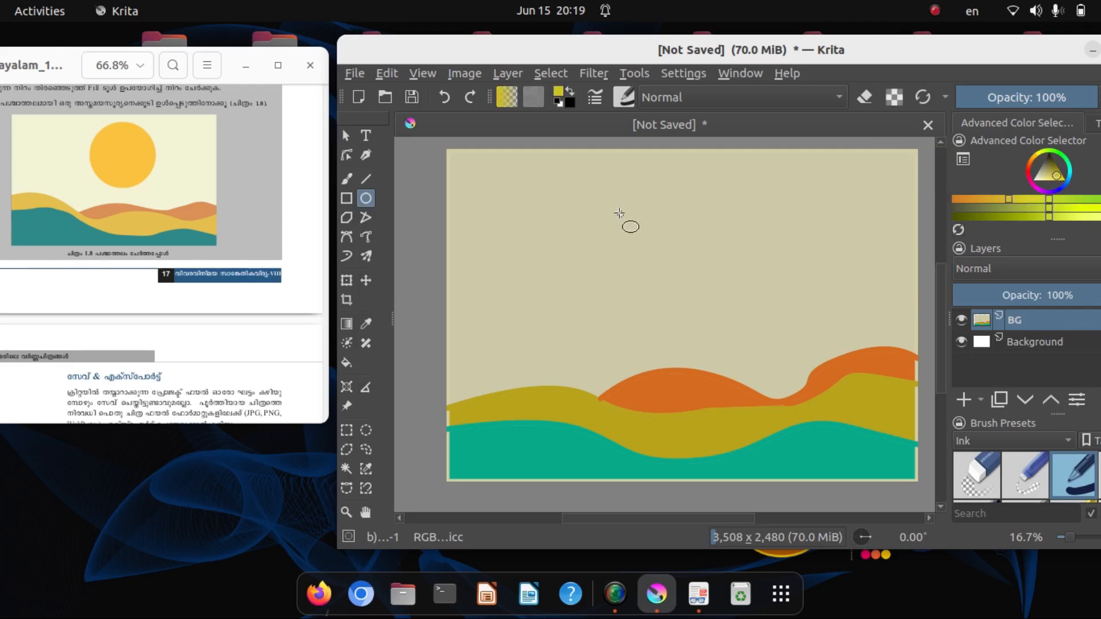
pyautogui.moveTo(617, 213)
pyautogui.mouseDown()
pyautogui.moveTo(709, 293)
pyautogui.moveTo(726, 322)
pyautogui.mouseUp()
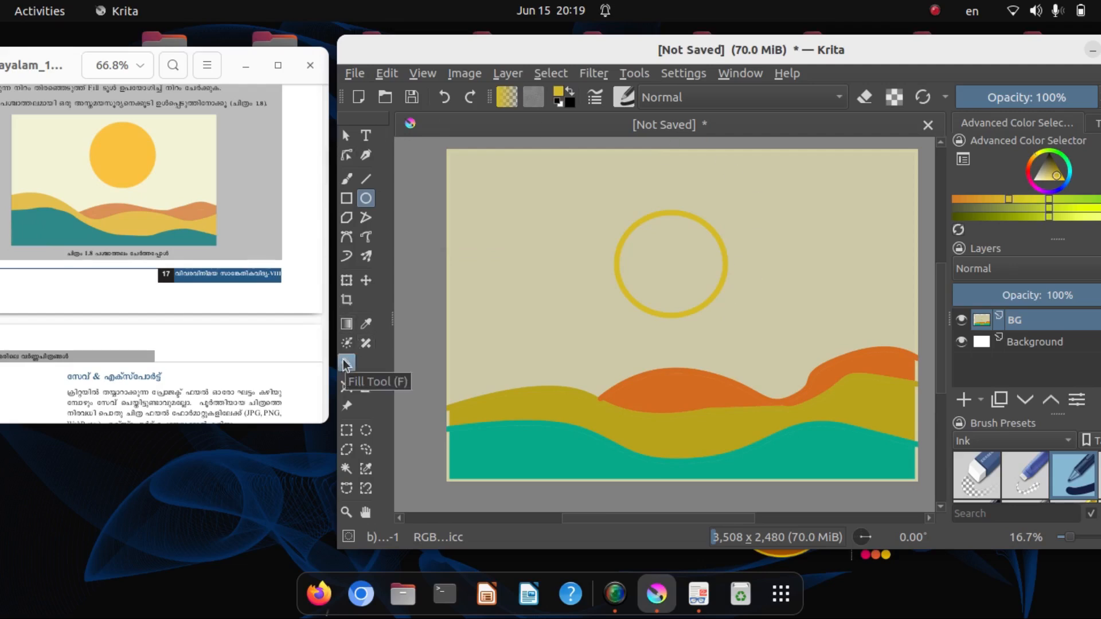
pyautogui.click(346, 363)
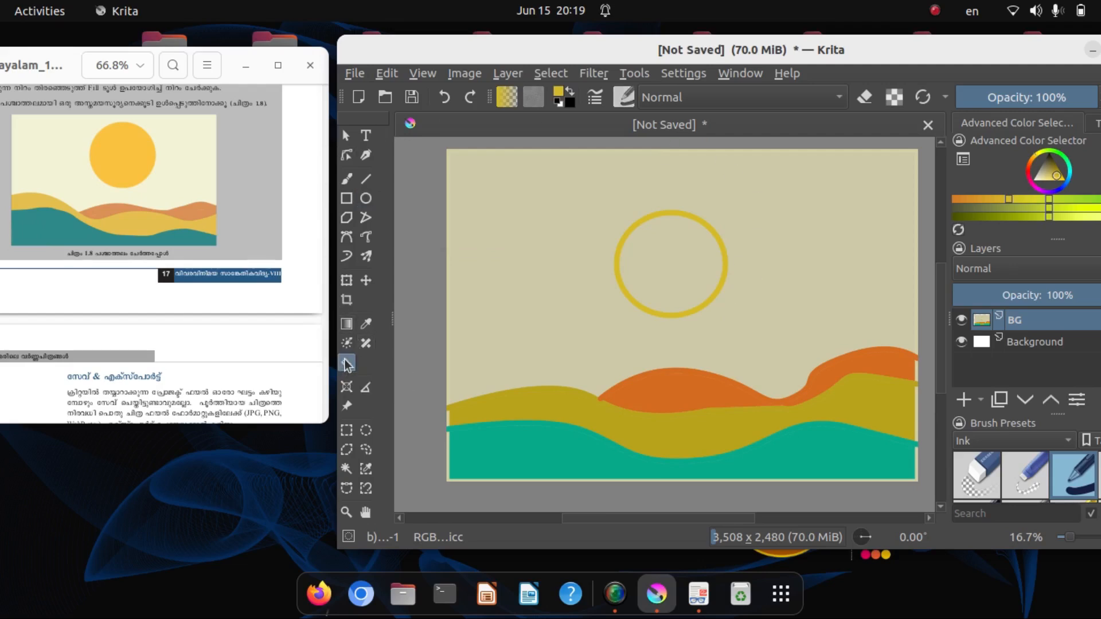
pyautogui.click(654, 251)
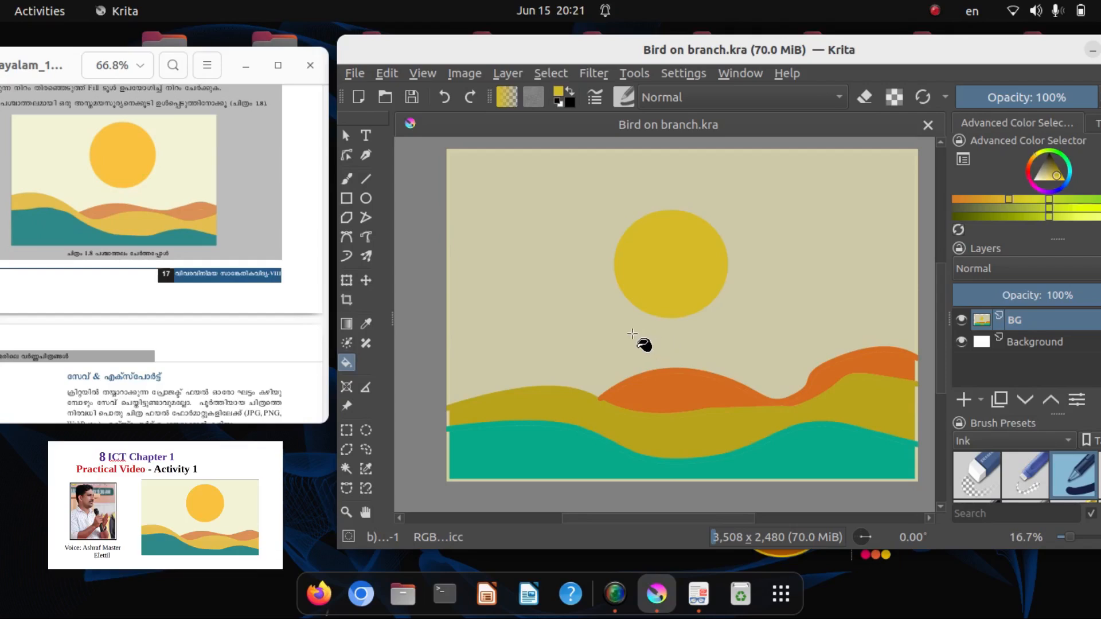
# Step: Save the painting under the new name Bird and Branch in the Desktop folder
pyautogui.click(356, 74)
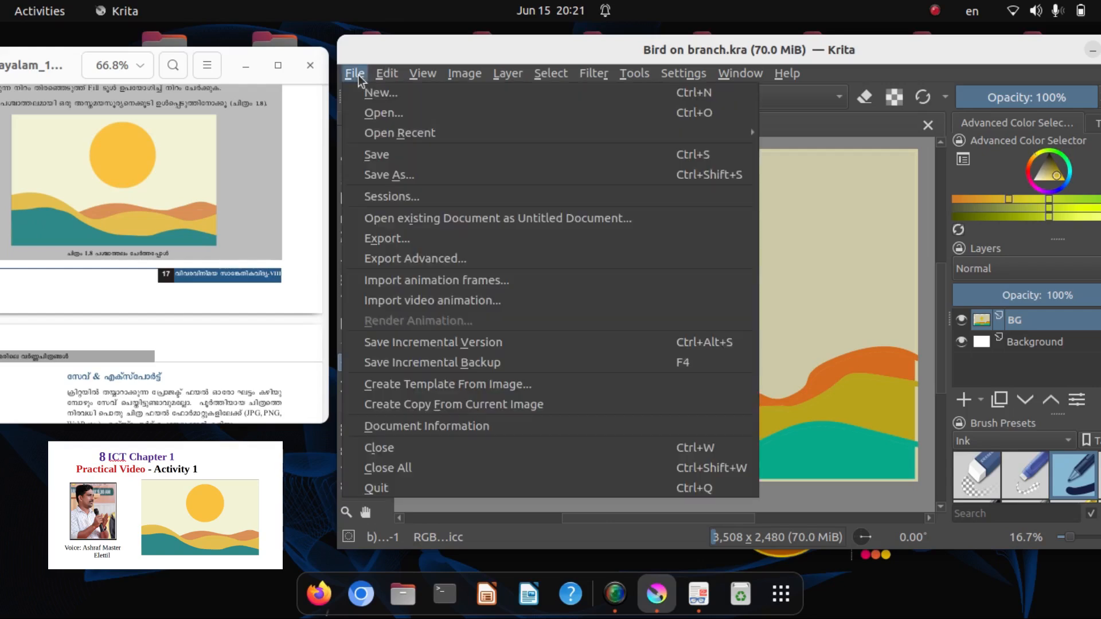
pyautogui.click(379, 174)
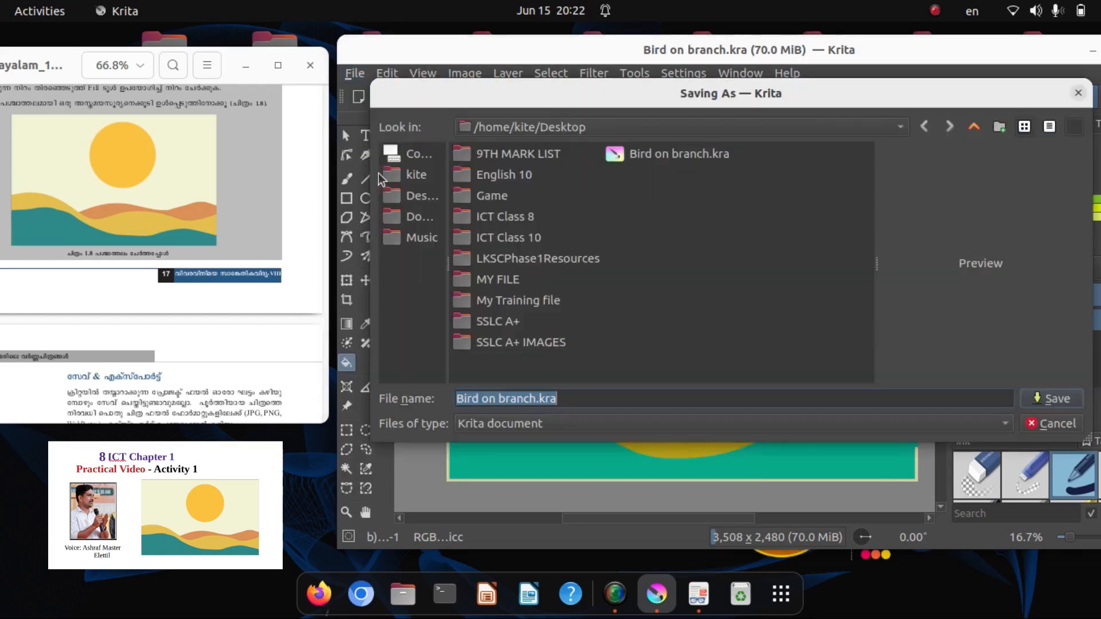
pyautogui.click(416, 175)
pyautogui.doubleClick(490, 156)
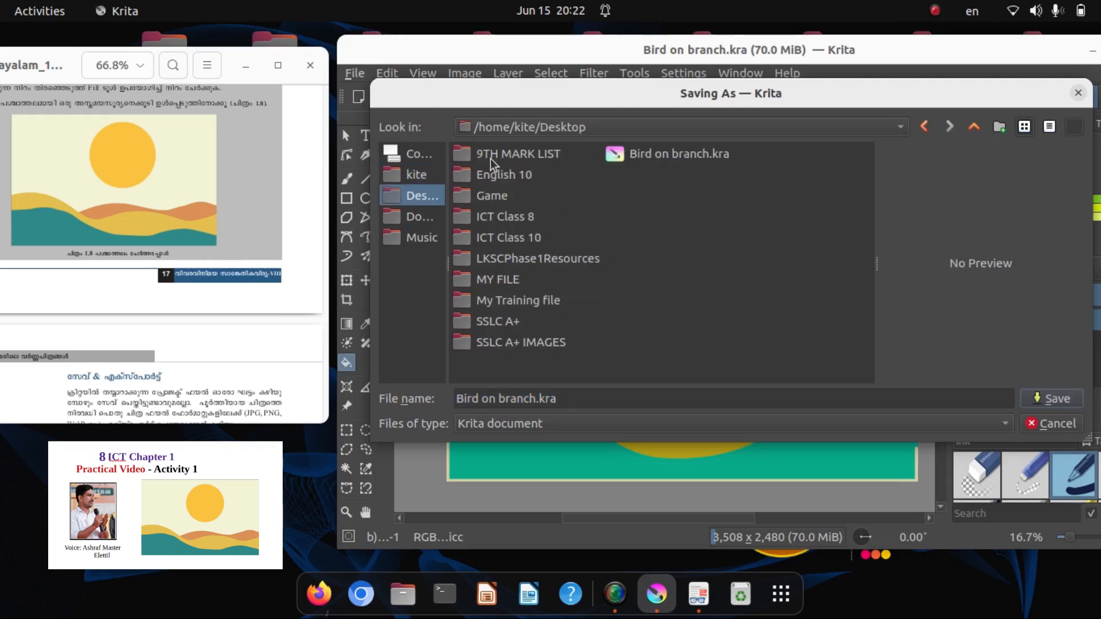
pyautogui.tripleClick(542, 400)
pyautogui.press('BackSpace')
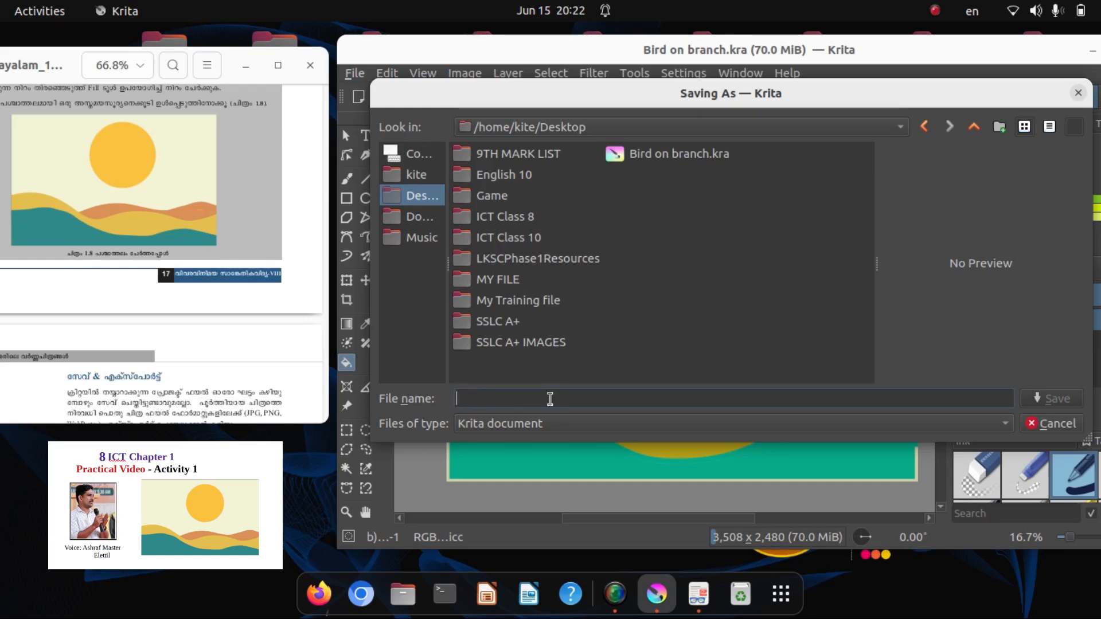
pyautogui.write('B')
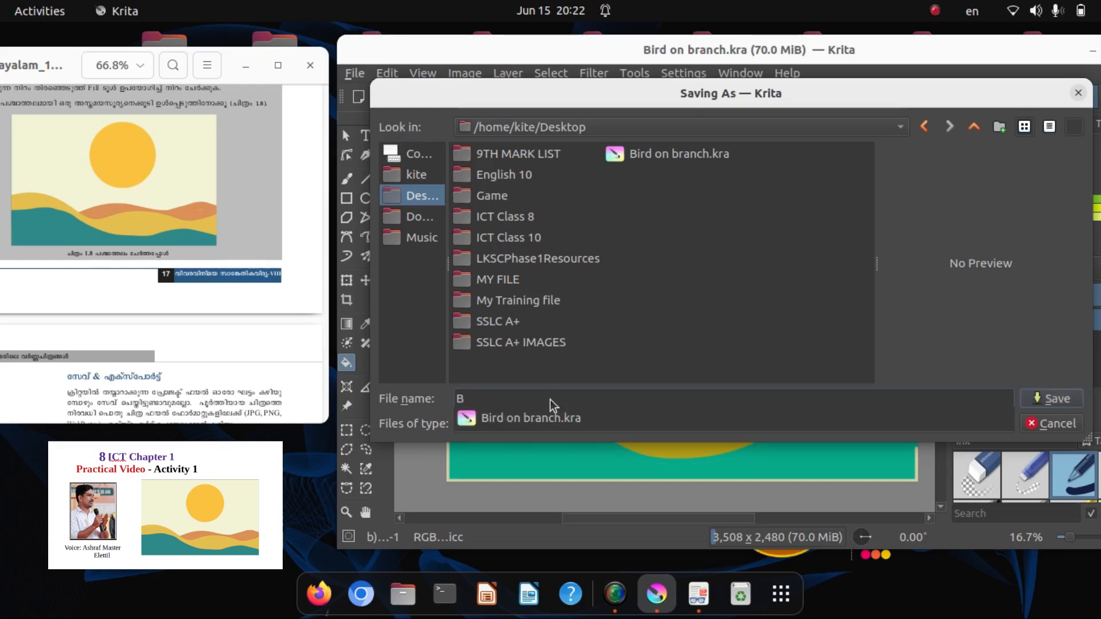
pyautogui.write('ird and Branch')
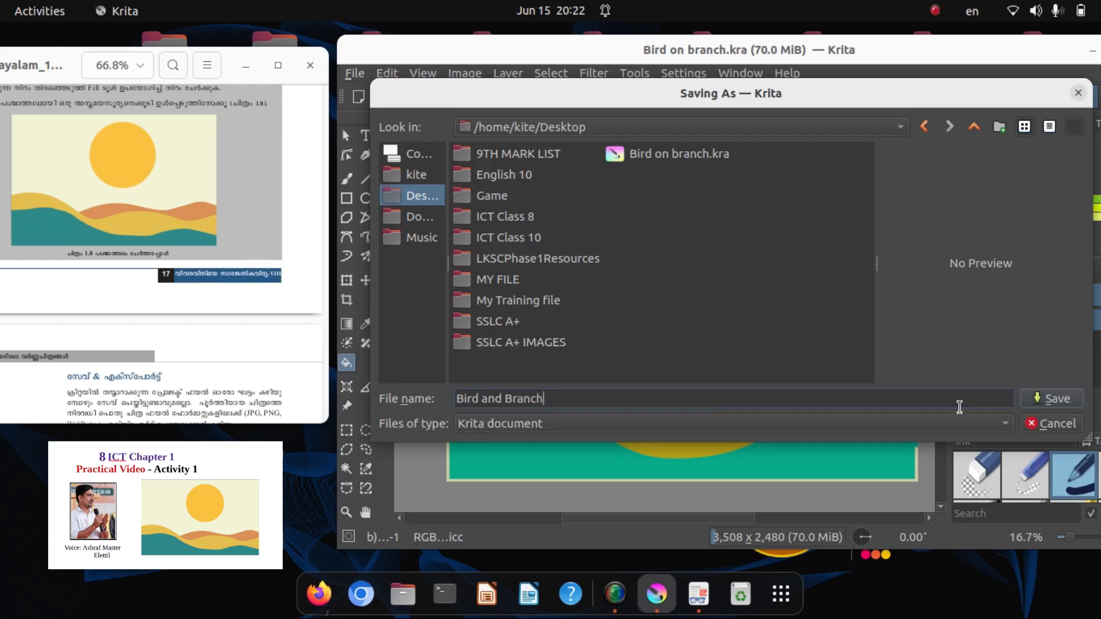